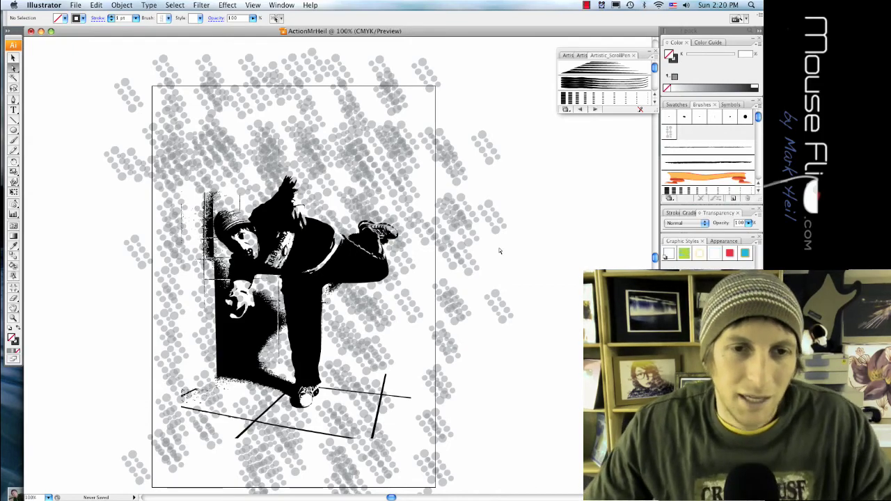
Switch to Preview to check the finished reference poster, and return to the Illustrator document.
scroll(437, 248, "down", 1)
key("super+Tab")
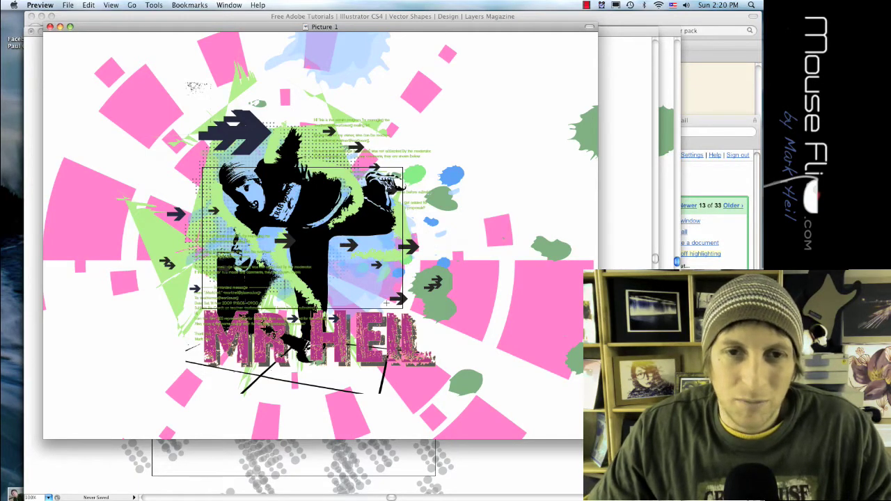
key("super+Tab")
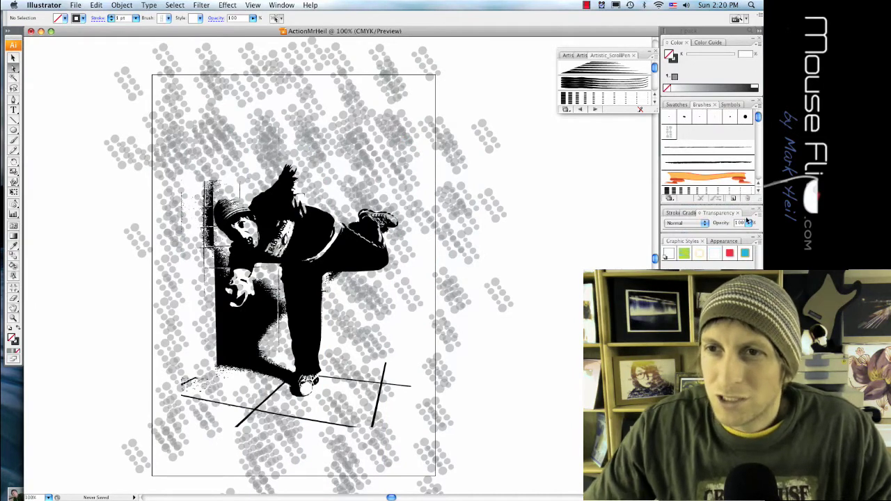
Open the Artistic_Ink brush library and choose its large ink splatter brush.
left_click(759, 108)
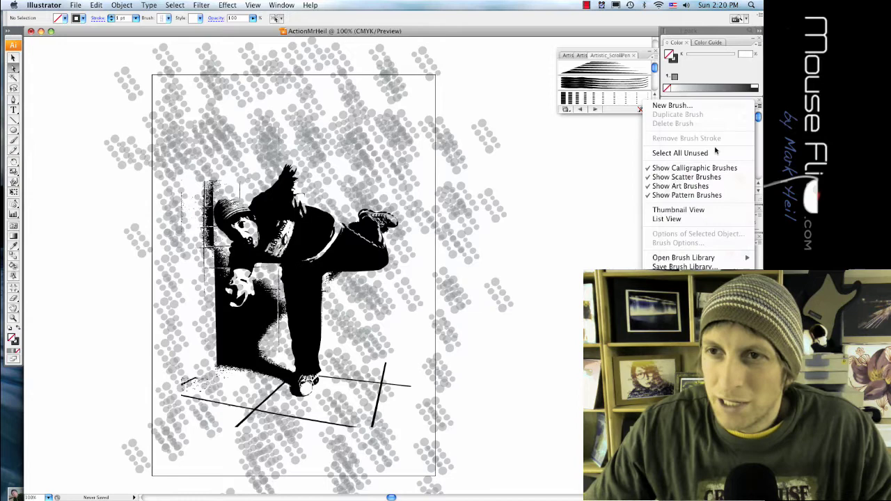
mouse_move(724, 258)
mouse_move(585, 267)
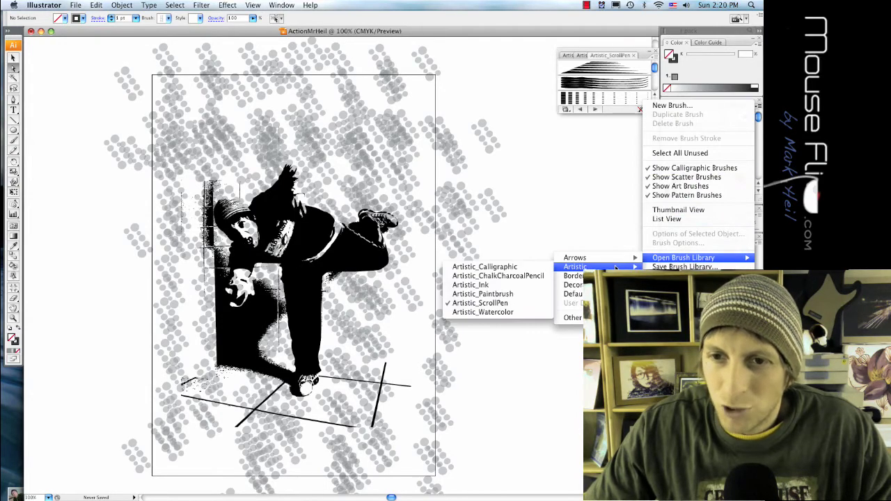
left_click(533, 285)
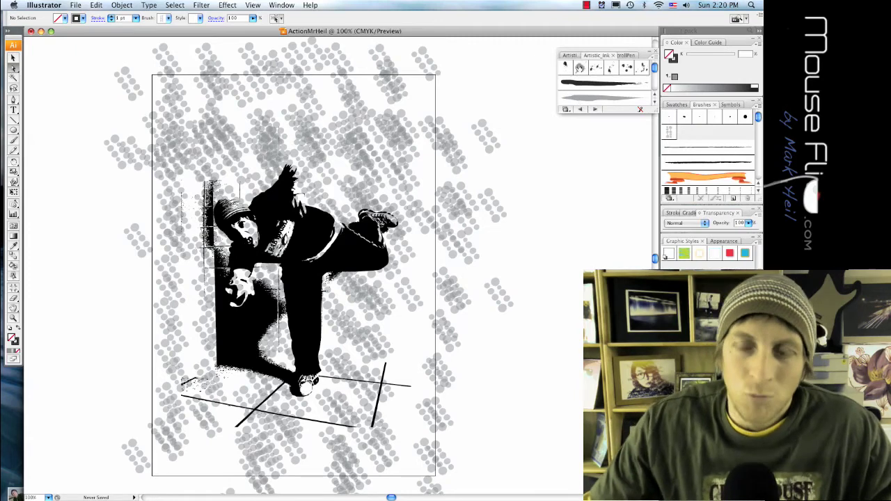
left_click(580, 67)
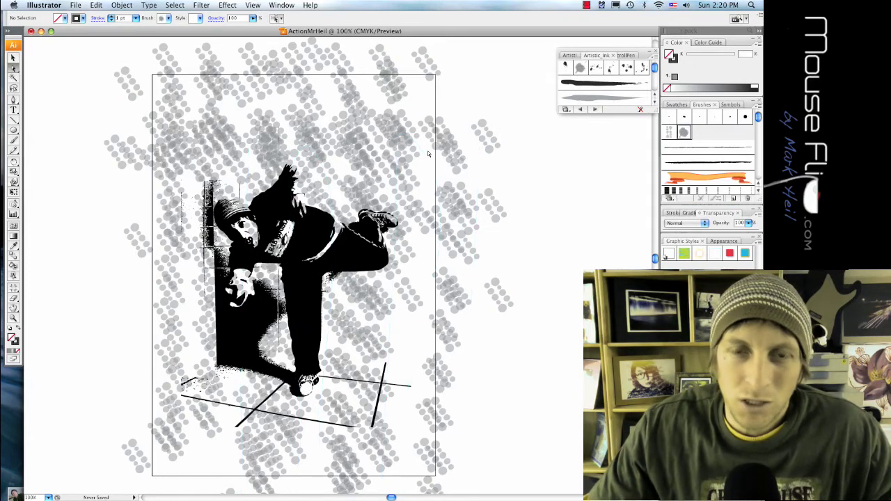
Deselect the grey dot pattern and set the stroke colour to light blue.
left_click(388, 161)
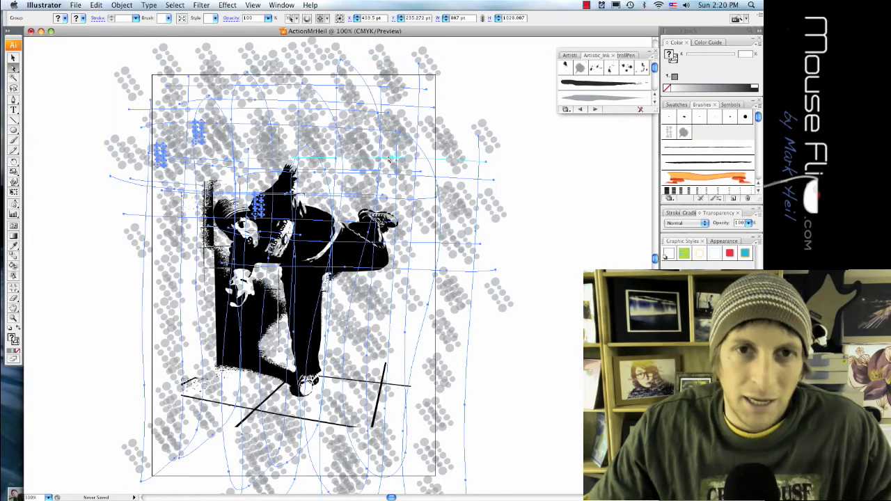
key("super+2")
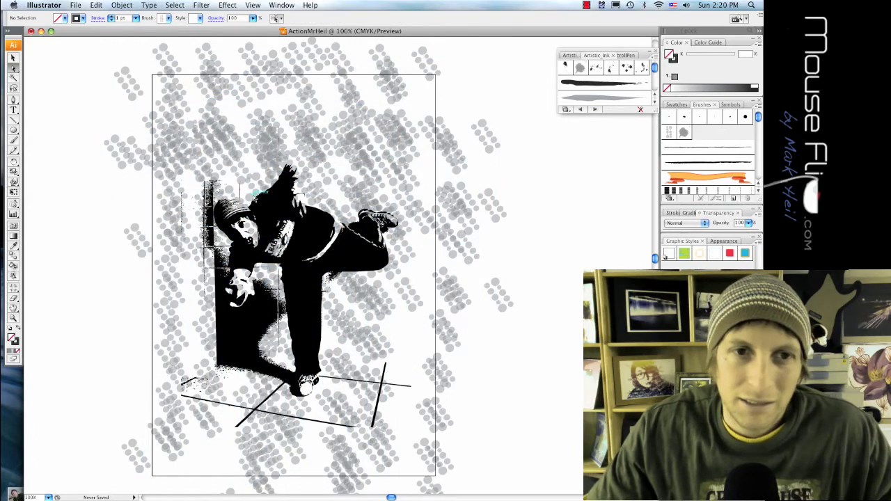
left_click(83, 17)
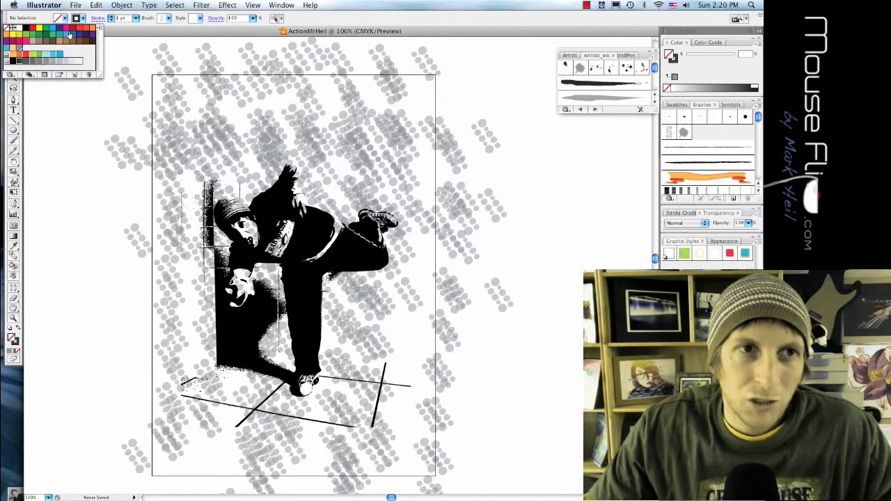
left_click(65, 35)
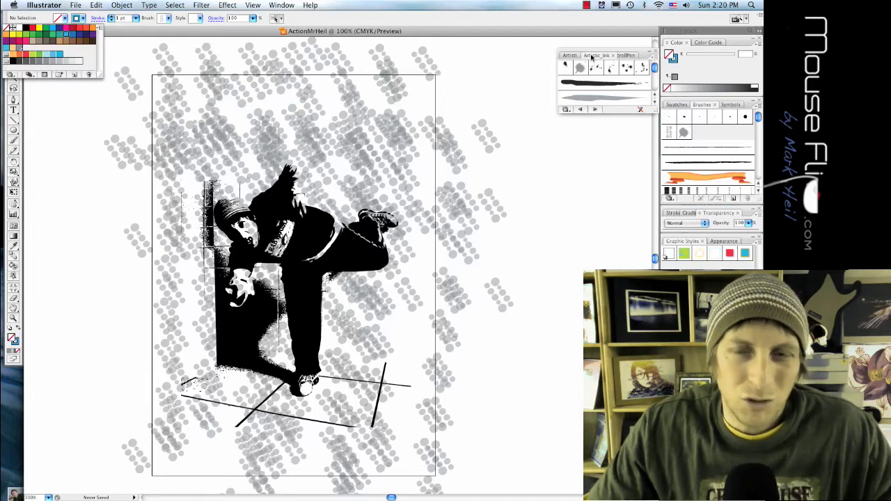
left_click(641, 55)
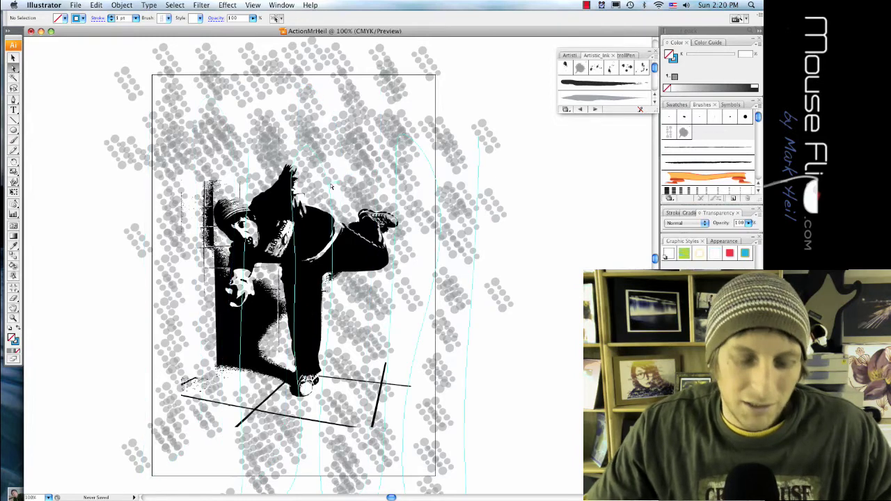
Paint a short stroke, about 33 by 24 pt, beside the figure's raised hand with the large ink splatter brush.
left_click(580, 71)
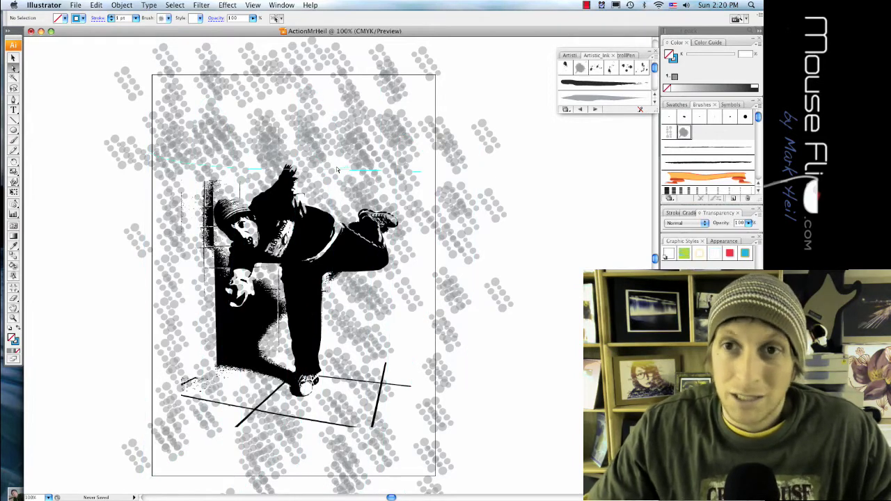
key("b")
left_click_drag(272, 162, 289, 172)
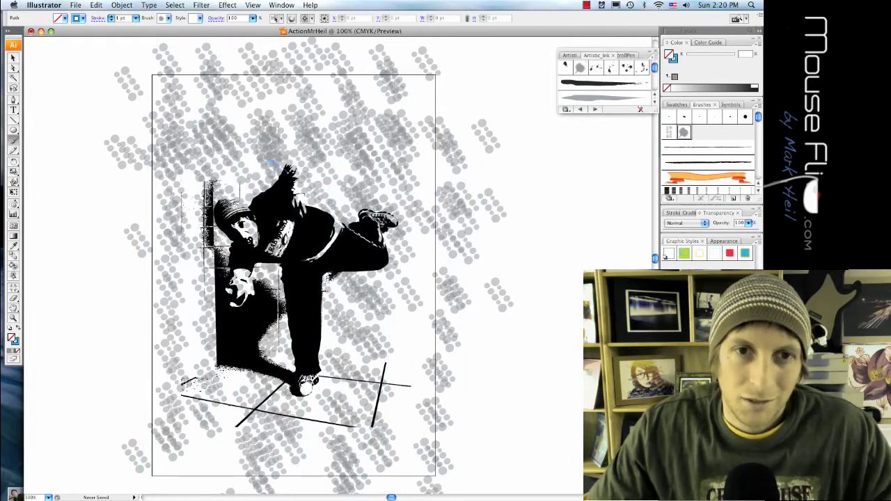
Try a 70 pt weight on the splatter stroke, and reduce it to 20 pt.
left_click(135, 17)
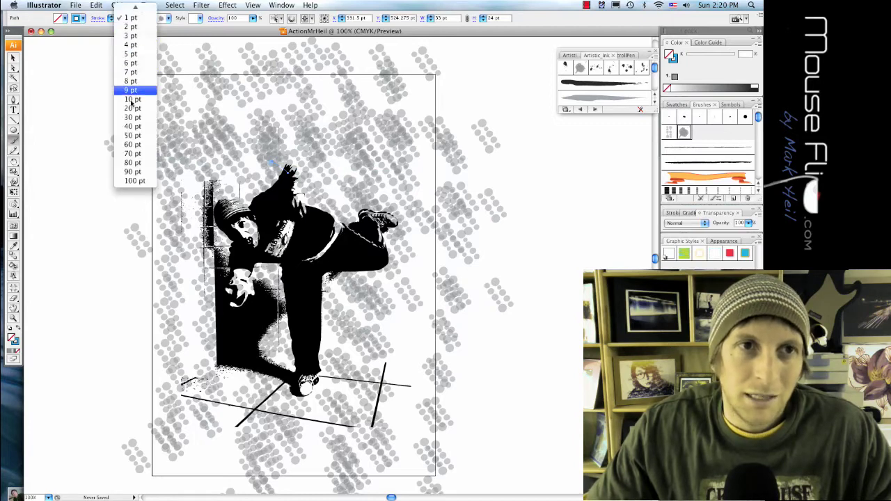
left_click(139, 158)
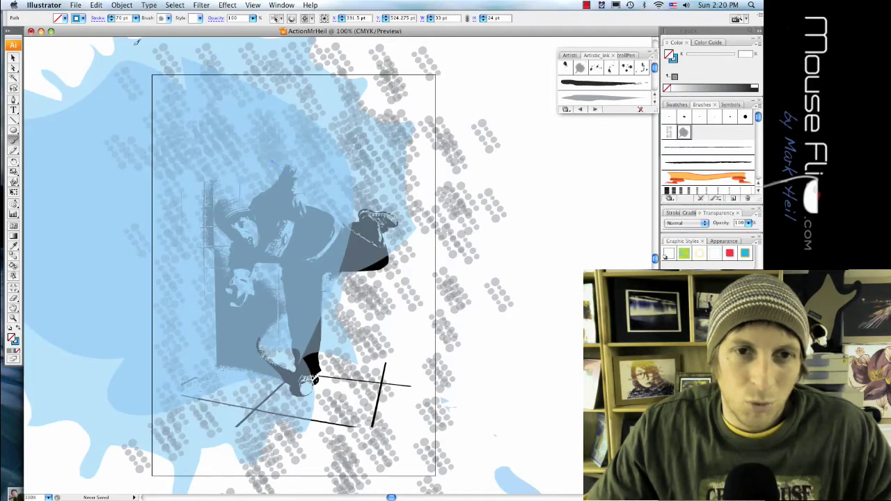
left_click(137, 17)
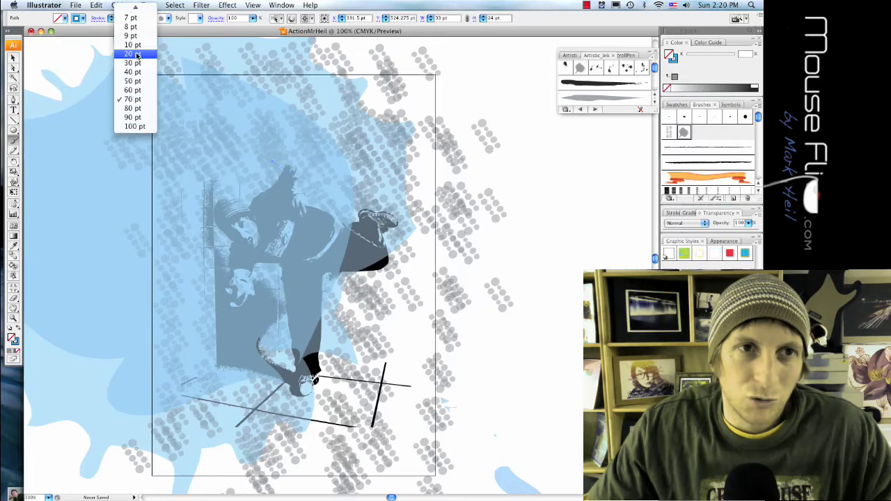
left_click(140, 51)
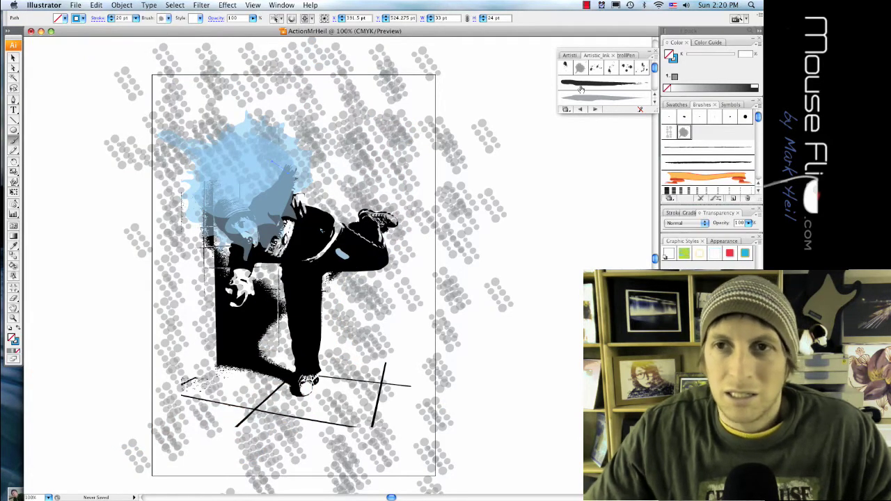
Apply the scattered splatter brush from the ink library to the stroke, and move it so a splat covers the figure's head.
left_click(595, 68)
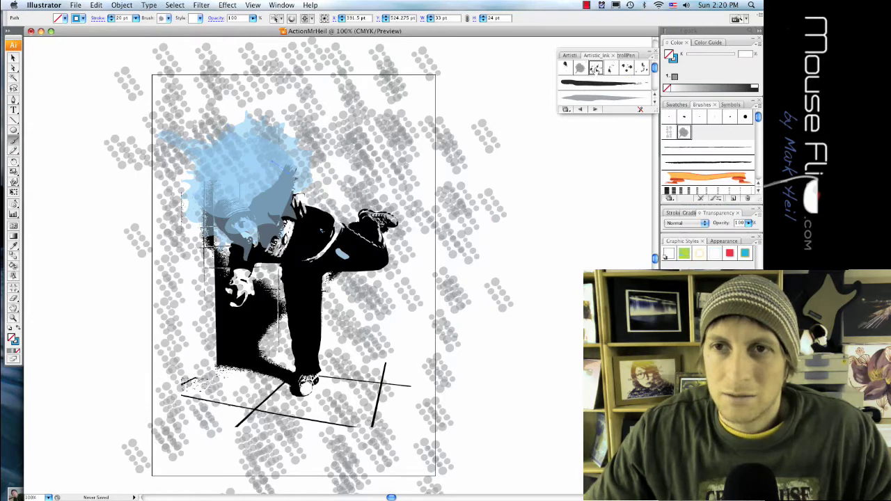
scroll(550, 154, "up", 3)
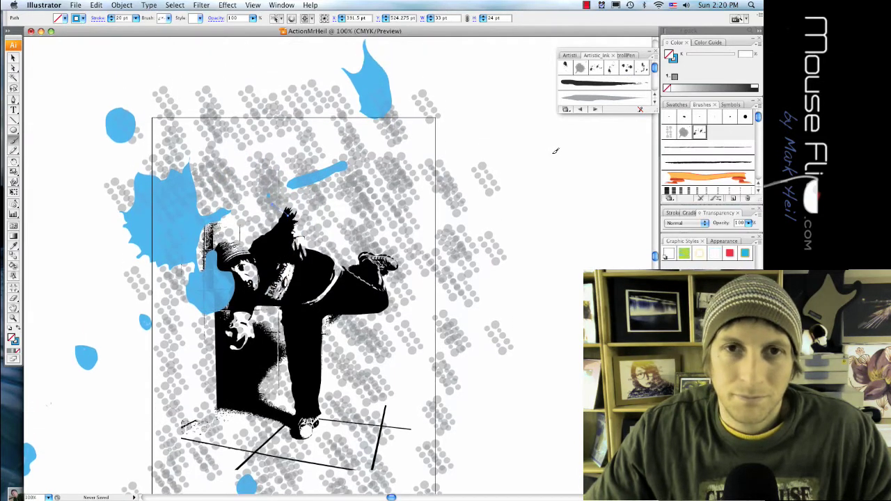
left_click(14, 58)
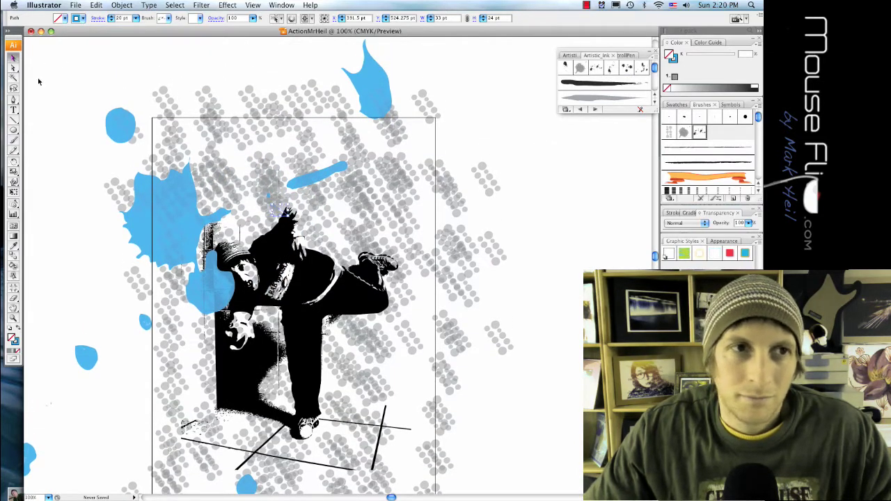
left_click(273, 252)
left_click_drag(273, 253, 267, 273)
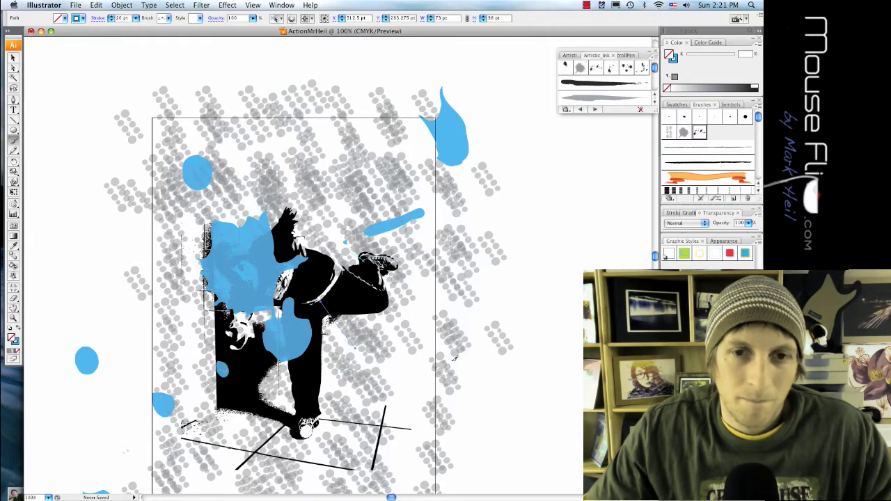
Paint a curved splatter stroke about 216 by 331 pt across the raised leg, and move it so a splat covers the upper body.
left_click_drag(454, 359, 460, 390)
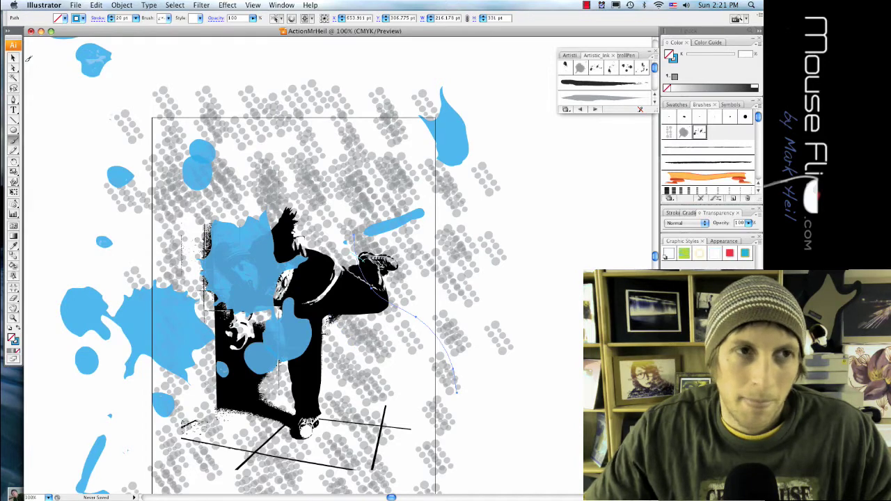
left_click(14, 58)
left_click_drag(143, 304, 308, 257)
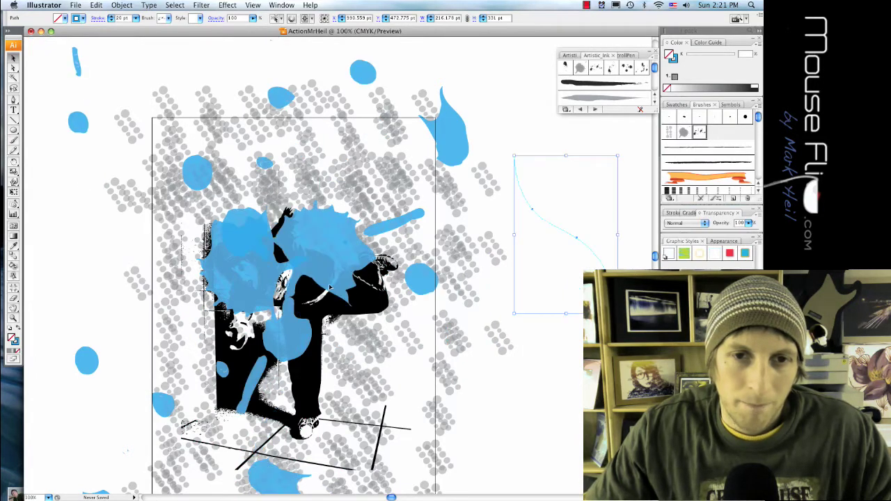
Reposition the curved splatter stroke so its large splat beyond the artboard lands on the figure's torso and raised leg.
scroll(225, 136, "up", 6)
scroll(225, 139, "left", 5)
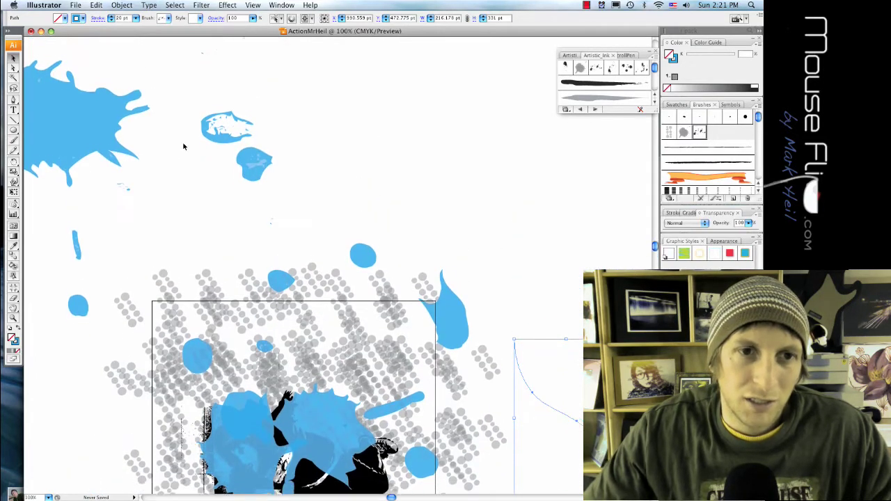
scroll(207, 157, "right", 2)
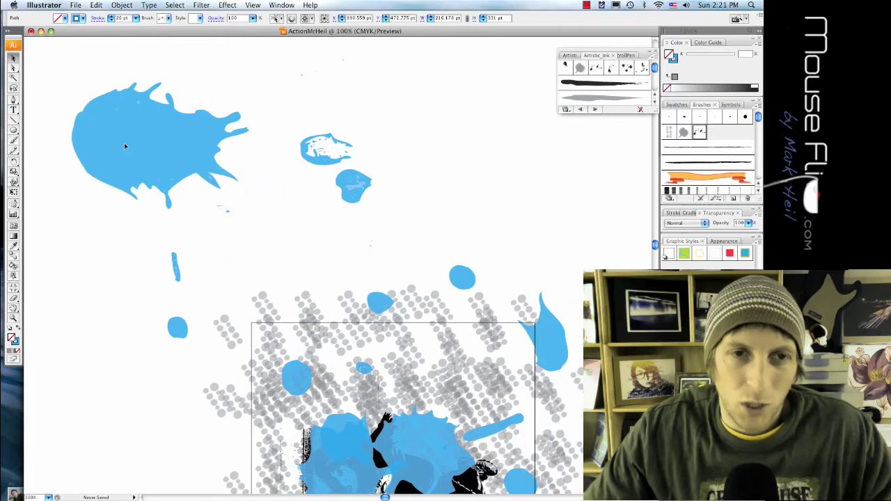
scroll(180, 162, "down", 3)
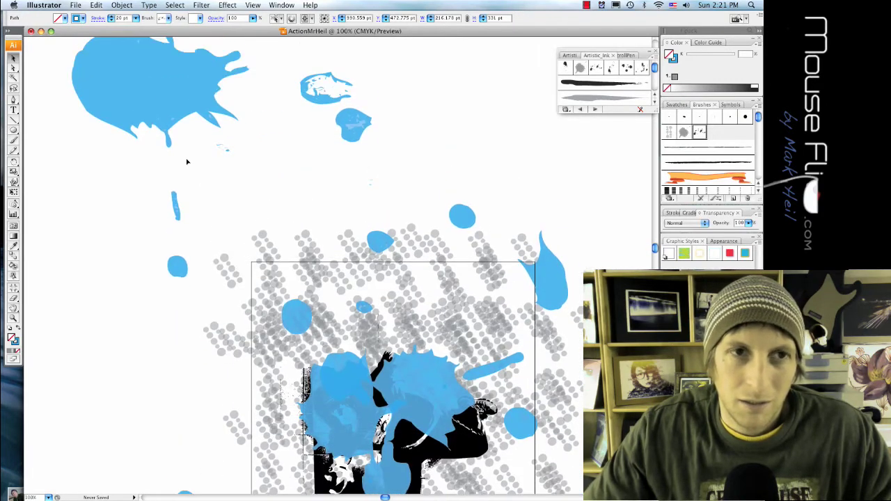
mouse_move(136, 72)
left_mouse_down()
mouse_move(412, 426)
mouse_move(452, 439)
left_mouse_up()
scroll(452, 439, "down", 3)
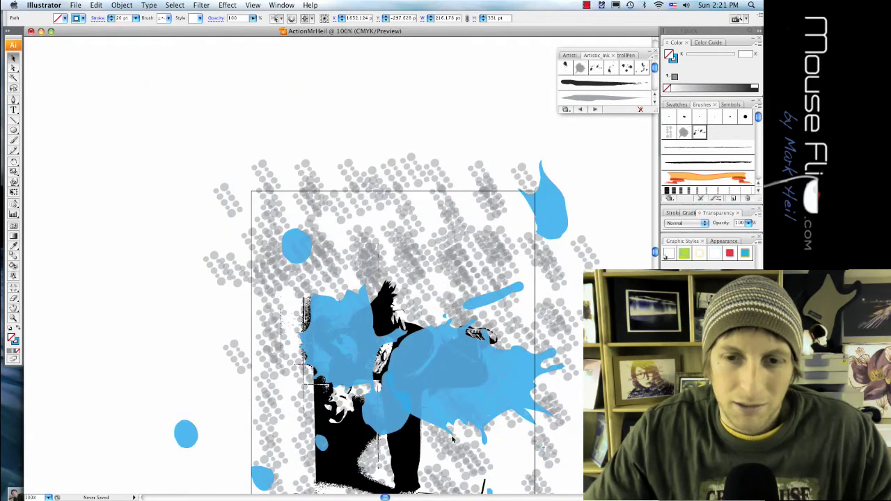
scroll(453, 440, "down", 3)
left_click_drag(456, 322, 441, 300)
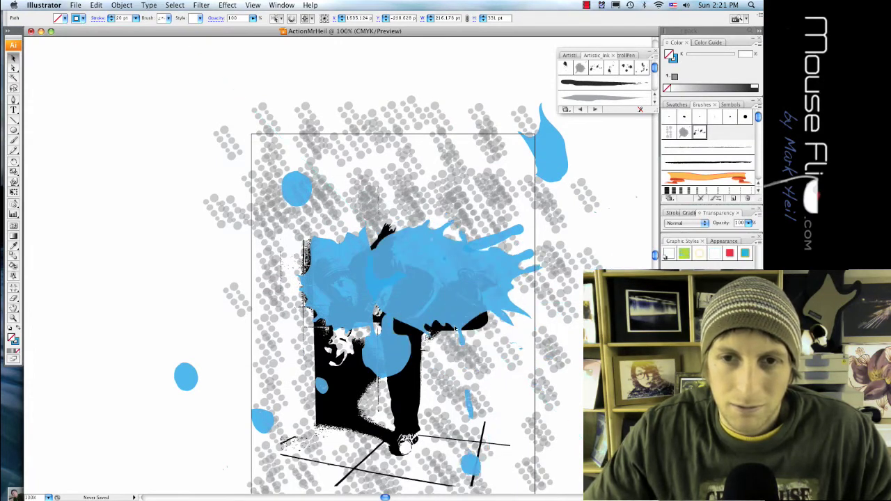
Paint a short splatter stroke about 74 pt wide beside the standing leg, and move it off the artboard so a splat covers that leg.
scroll(449, 321, "down", 2)
scroll(453, 338, "down", 10)
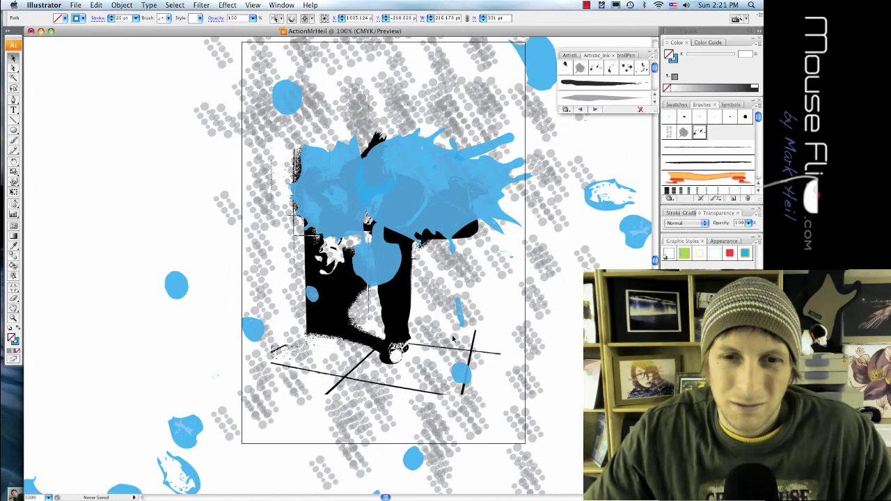
scroll(453, 339, "up", 9)
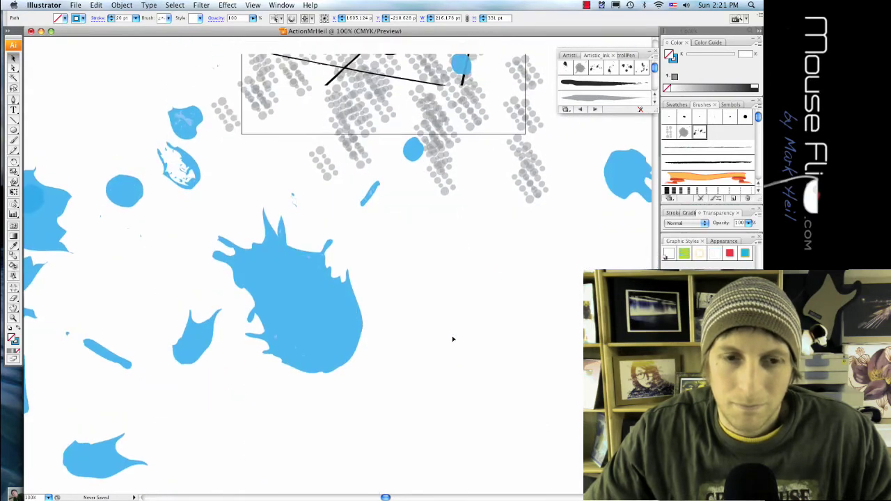
scroll(452, 340, "down", 1)
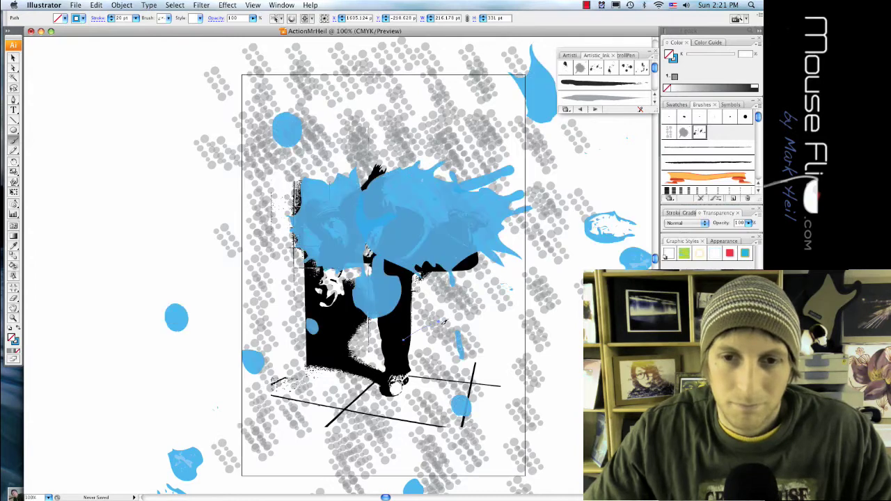
key("v")
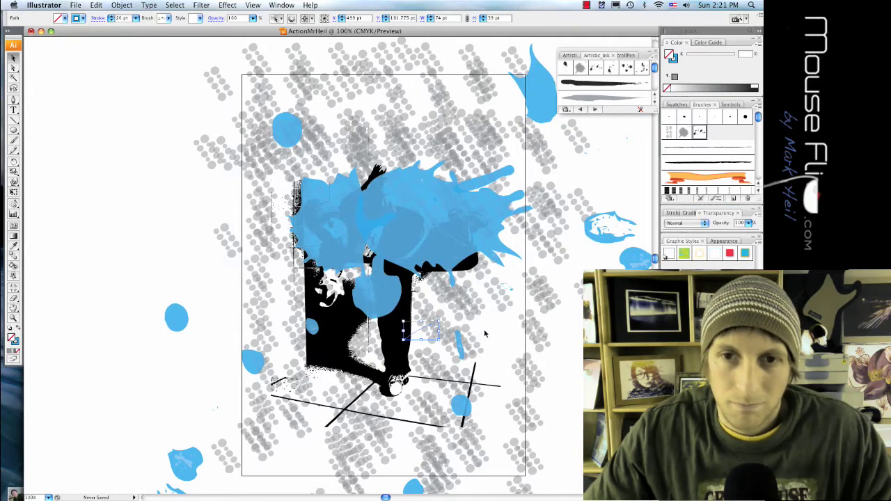
left_click_drag(420, 329, 202, 311)
left_click_drag(166, 183, 150, 113)
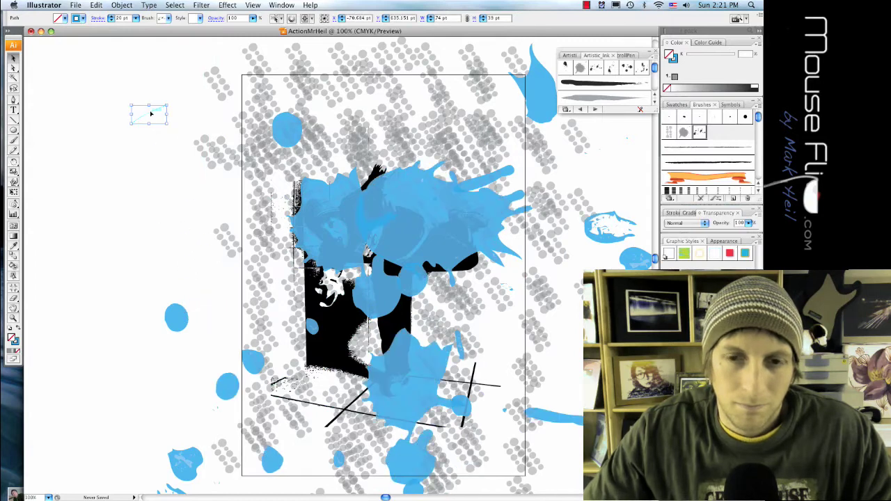
left_click_drag(392, 398, 392, 380)
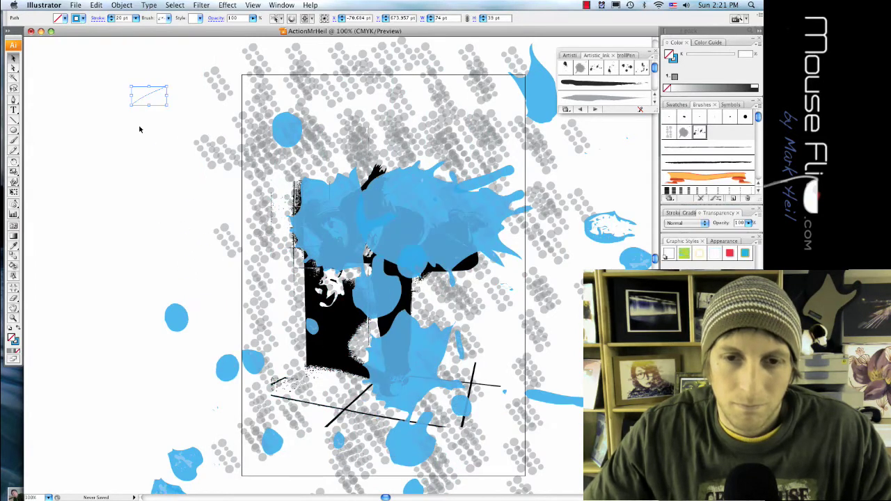
mouse_move(147, 99)
left_mouse_down()
mouse_move(145, 60)
mouse_move(157, 55)
left_mouse_up()
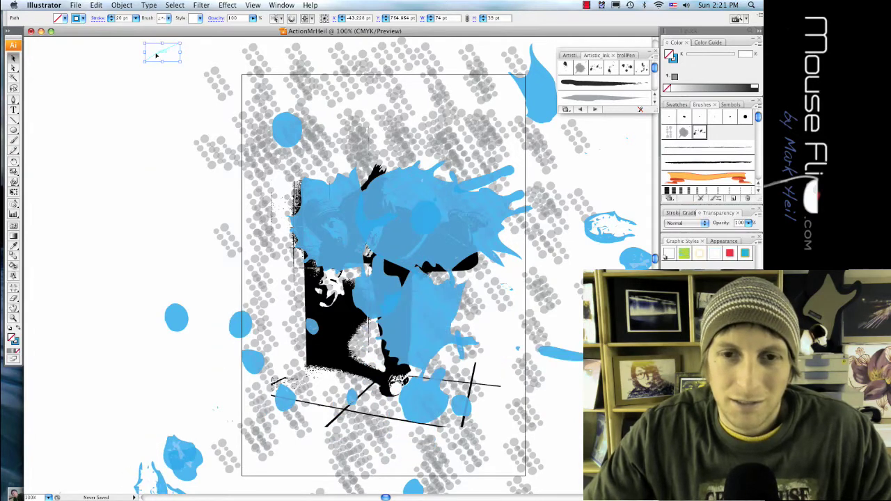
Shift the short splatter stroke outside the artboard about 20 pt right and 20 pt up, moving its splats on the standing leg.
scroll(158, 68, "up", 2)
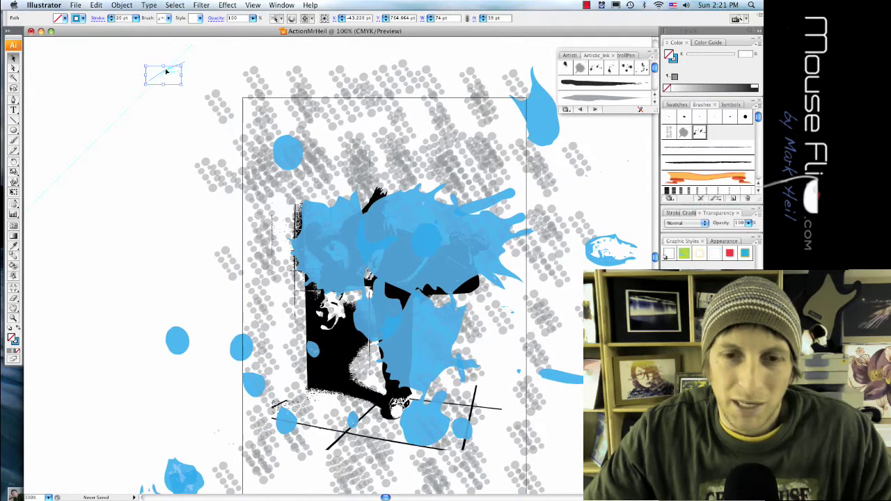
left_click_drag(170, 65, 170, 66)
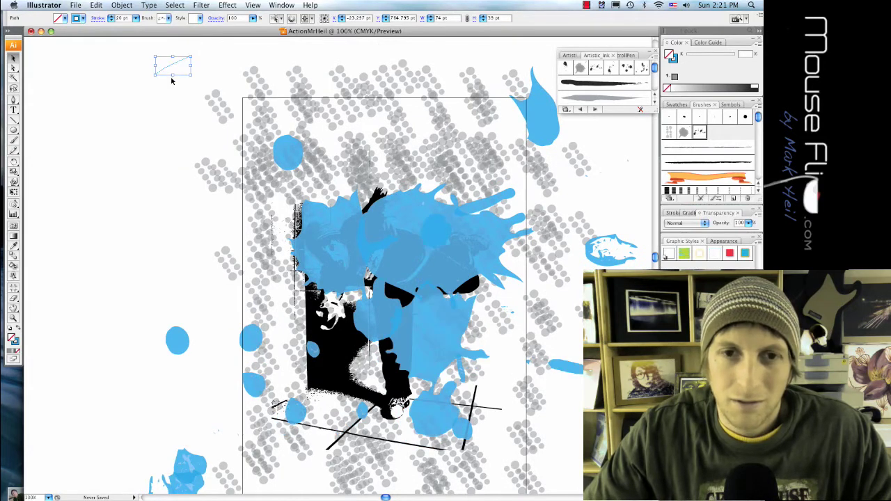
scroll(193, 171, "down", 3)
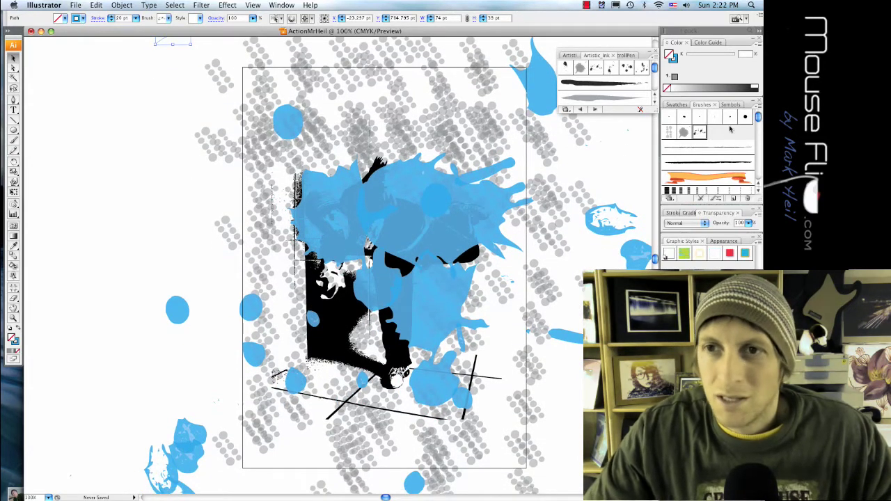
Reduce the short splatter stroke's weight to 6 pt and change its stroke colour to a darker blue.
left_click(136, 18)
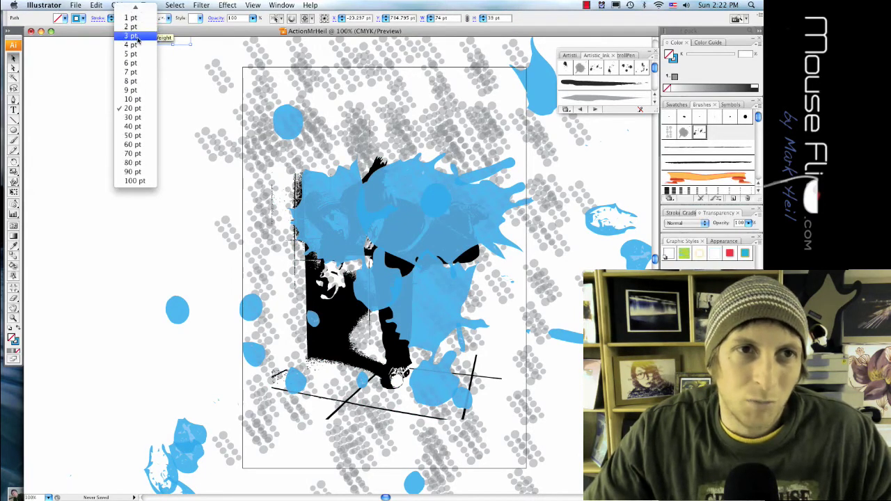
left_click(132, 63)
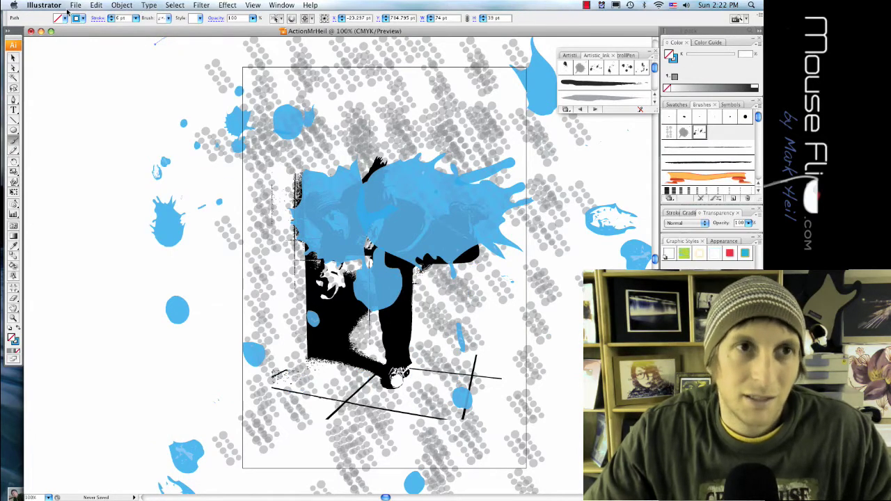
left_click(82, 19)
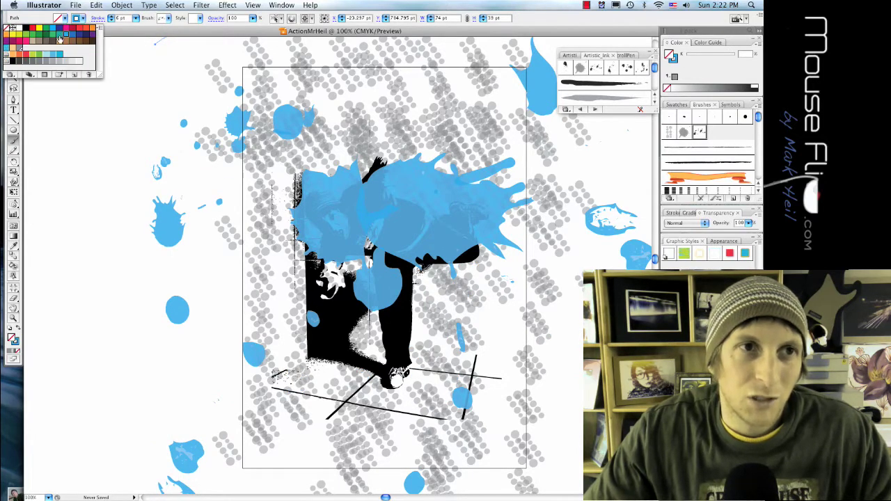
left_click(70, 36)
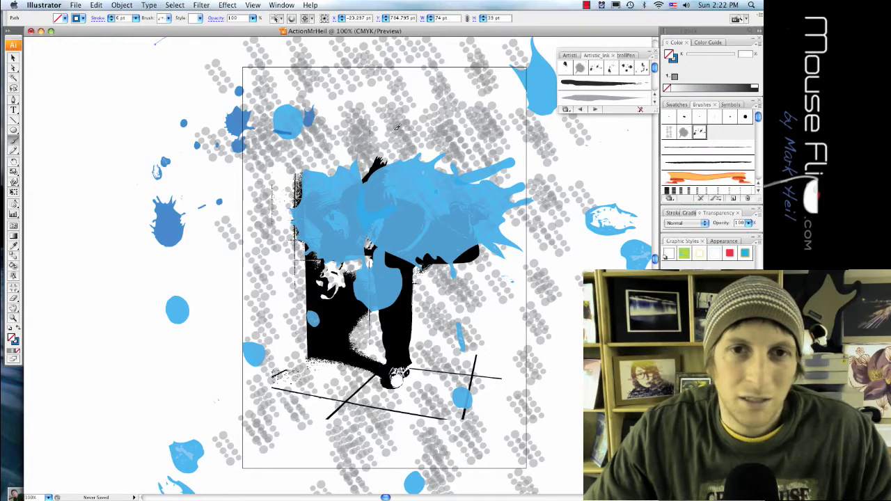
Paint several short darker blue 6 pt splatter strokes around the figure and near the artboard's edges.
left_click_drag(554, 208, 568, 226)
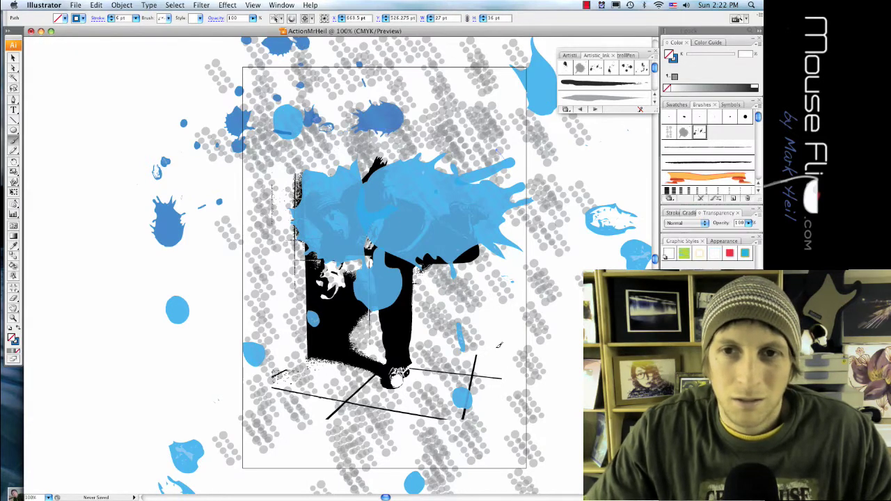
left_click_drag(493, 383, 490, 406)
left_click_drag(305, 437, 400, 441)
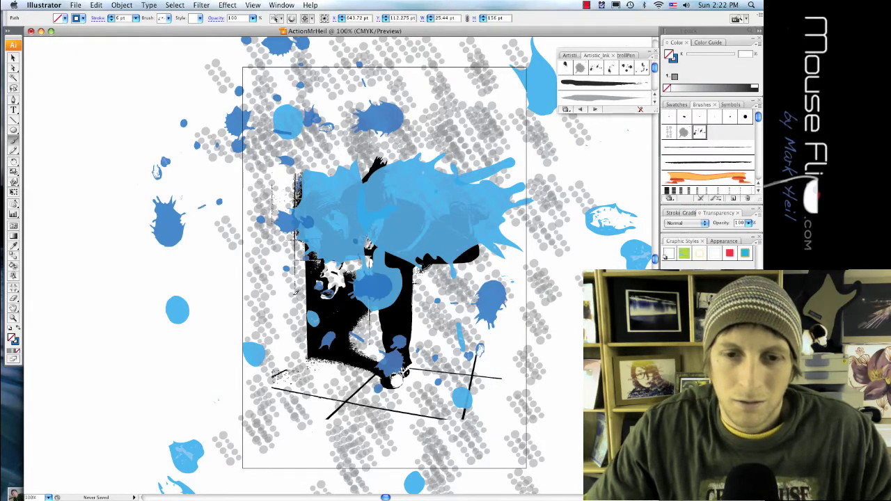
left_click_drag(265, 296, 303, 370)
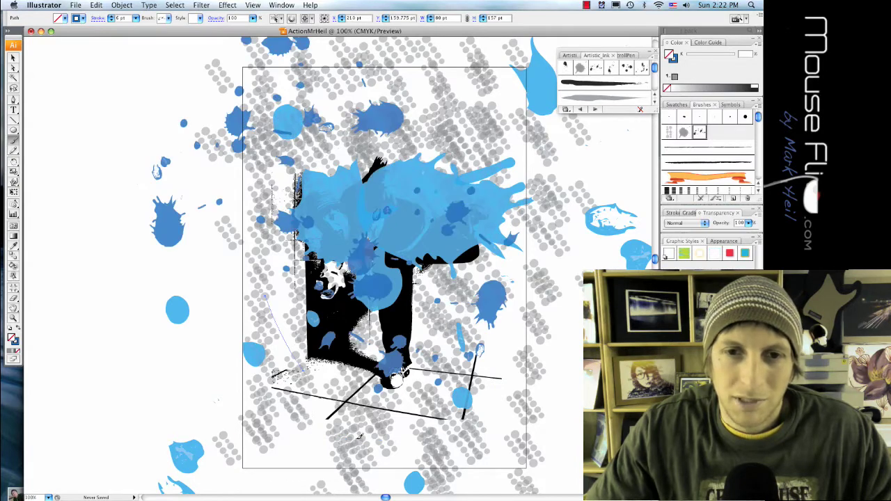
left_click_drag(300, 422, 354, 438)
mouse_move(426, 103)
left_mouse_down()
mouse_move(494, 238)
mouse_move(487, 101)
mouse_move(506, 122)
left_mouse_up()
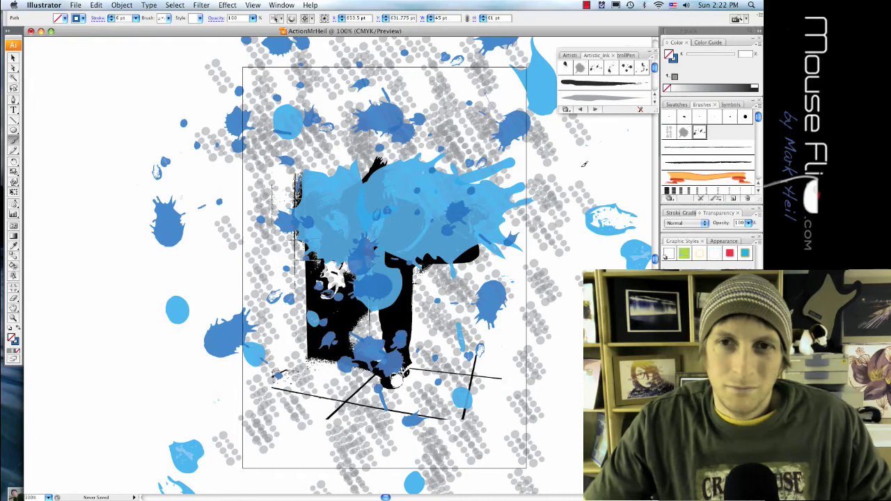
left_click_drag(491, 452, 382, 454)
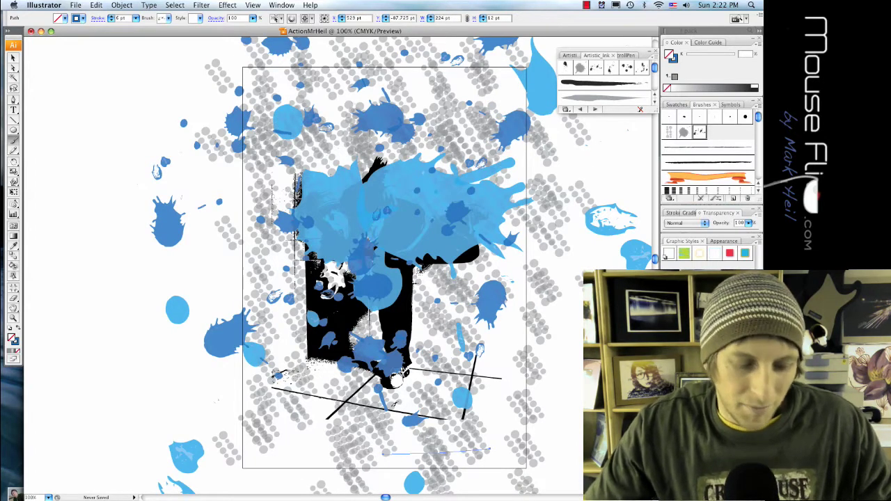
Group all the splatter strokes and arrange the group behind the black figure but in front of the grey dot pattern.
key("super+;")
key("super+a")
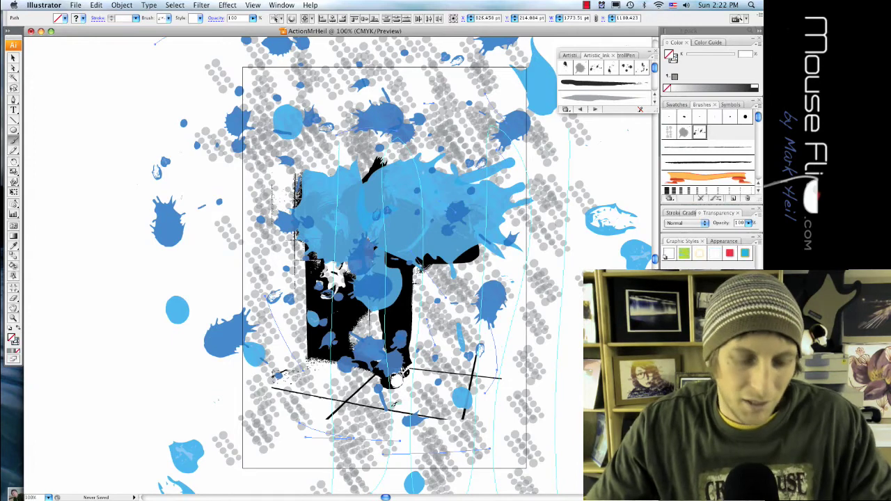
key("super+g")
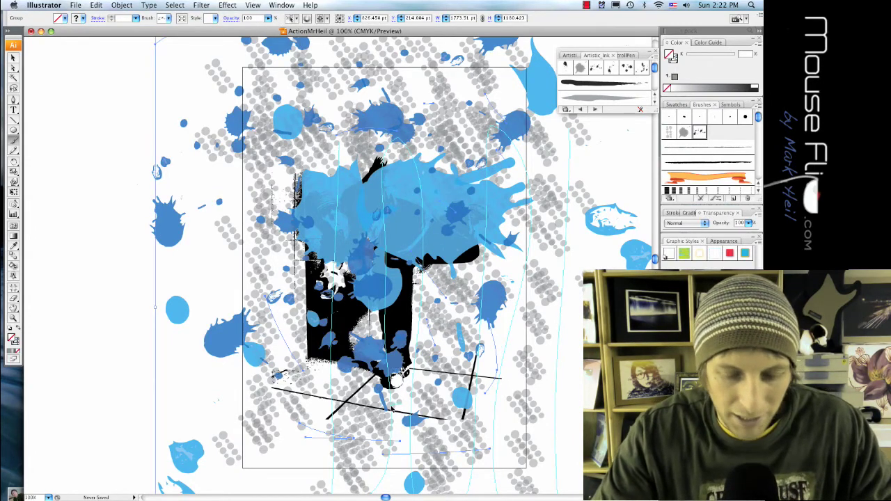
key("super+shift+bracketleft")
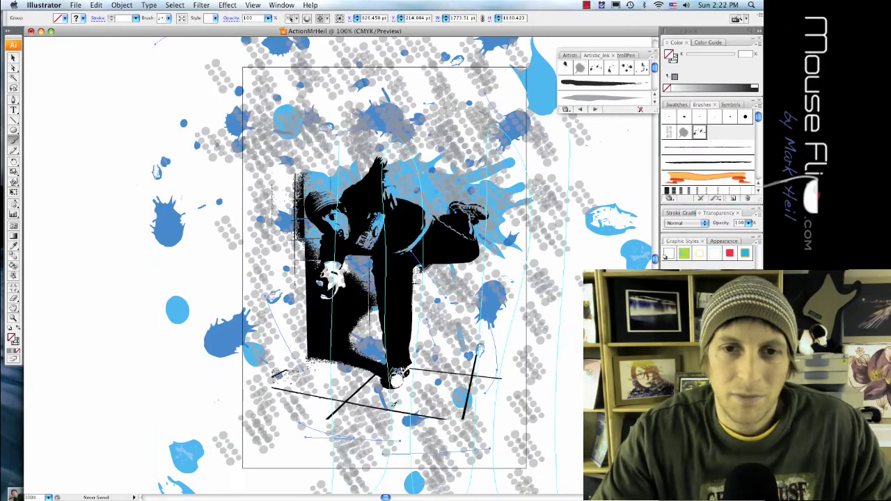
key("super+bracketright")
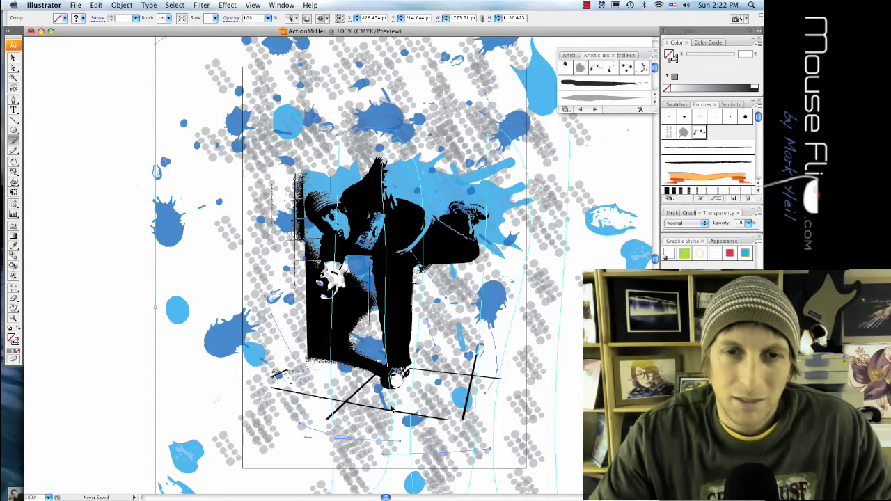
Check the finished reference poster in Preview, and back in Illustrator try a 20 pt stroke weight on the splatters.
key("super+Tab")
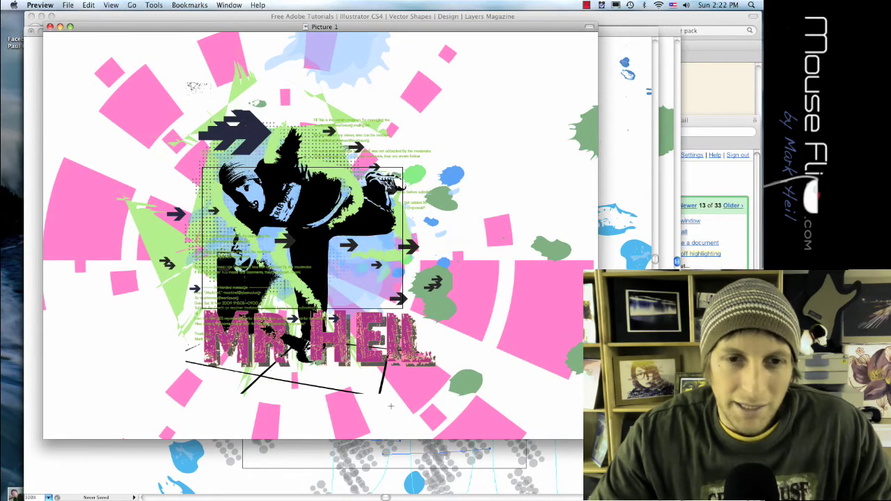
key("super+Tab")
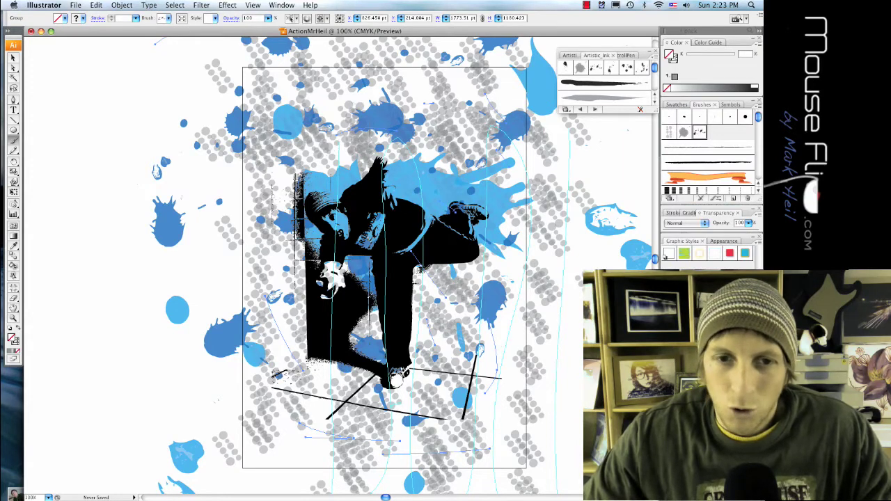
key("super+z")
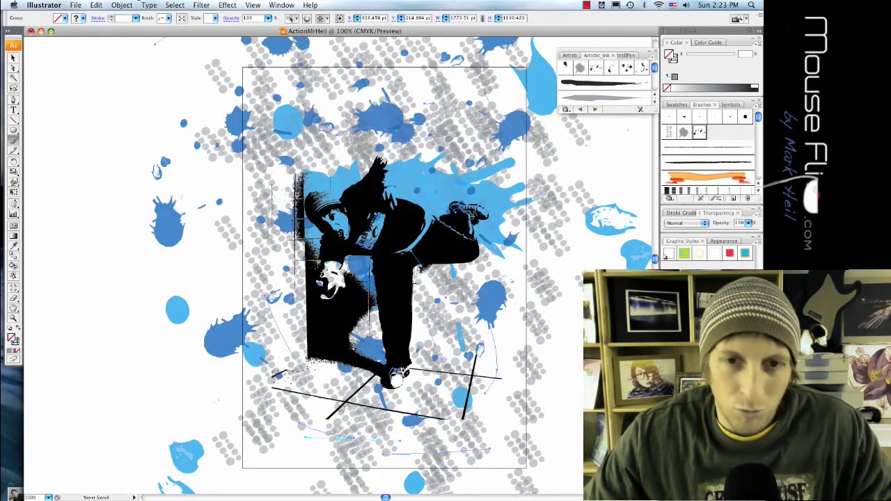
left_click(136, 18)
left_click(133, 108)
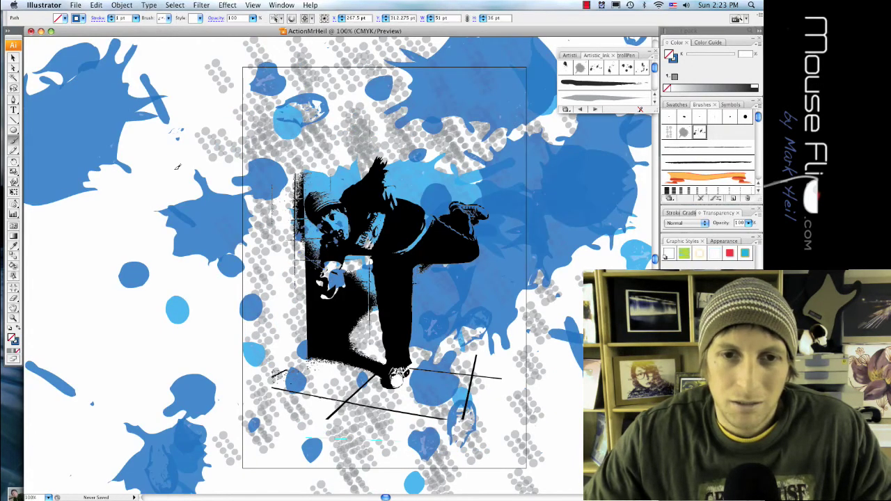
left_click(13, 58)
left_click(199, 221)
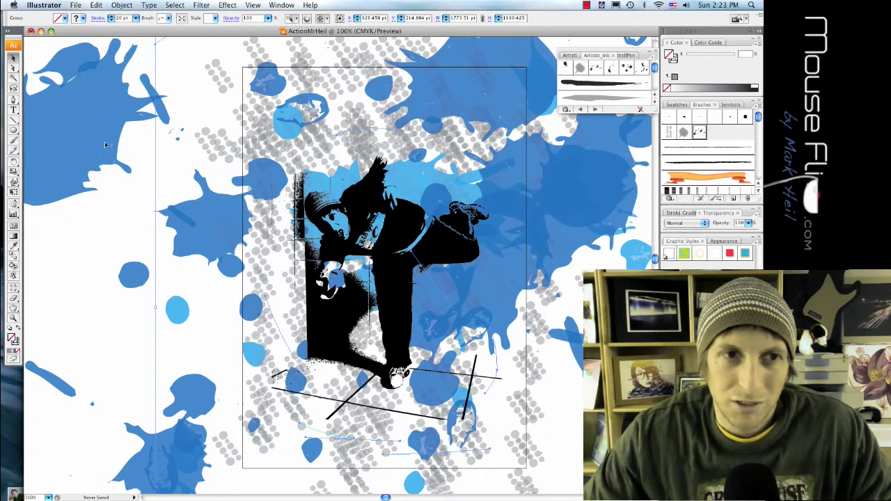
Try moving the enlarged splatter group down and right, undo the move and the 20 pt stroke weight, and deselect everything.
left_click_drag(105, 142, 190, 246)
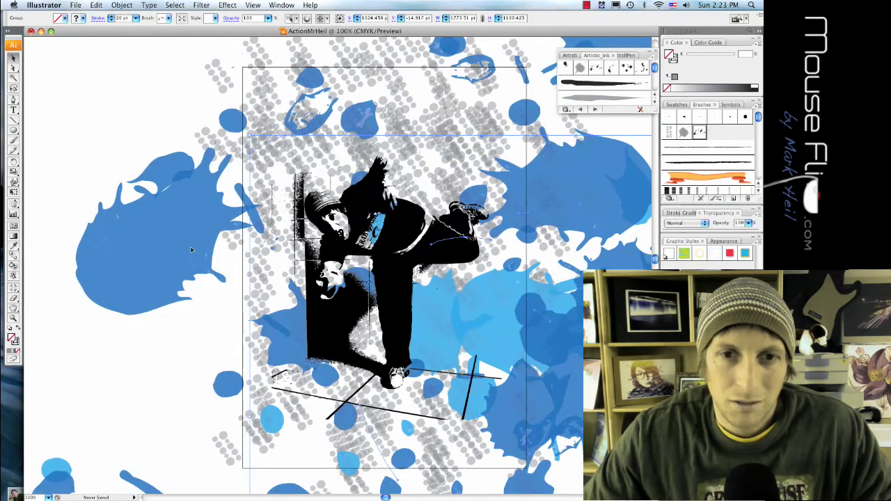
key("super+z")
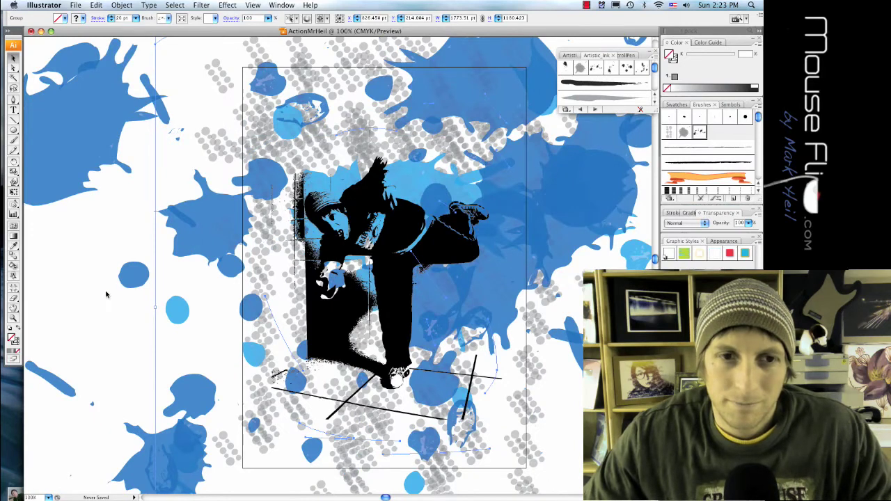
left_click(105, 294)
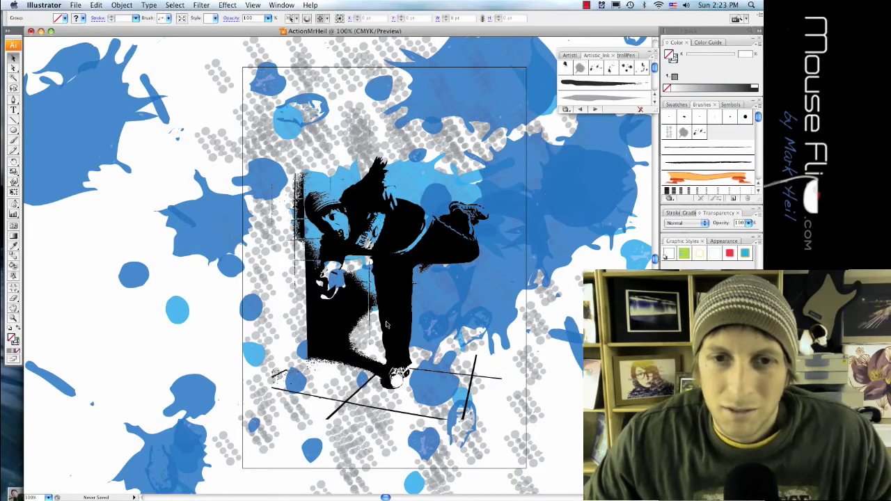
key("cmd+z")
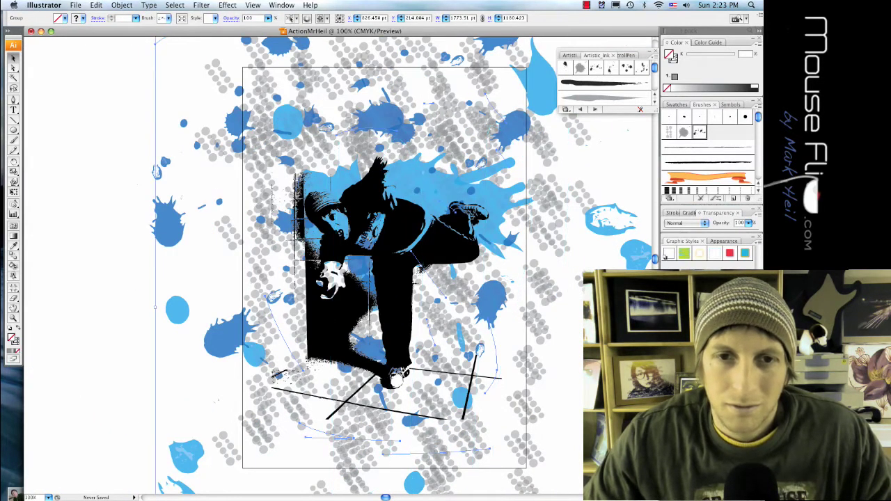
key("super+shift+a")
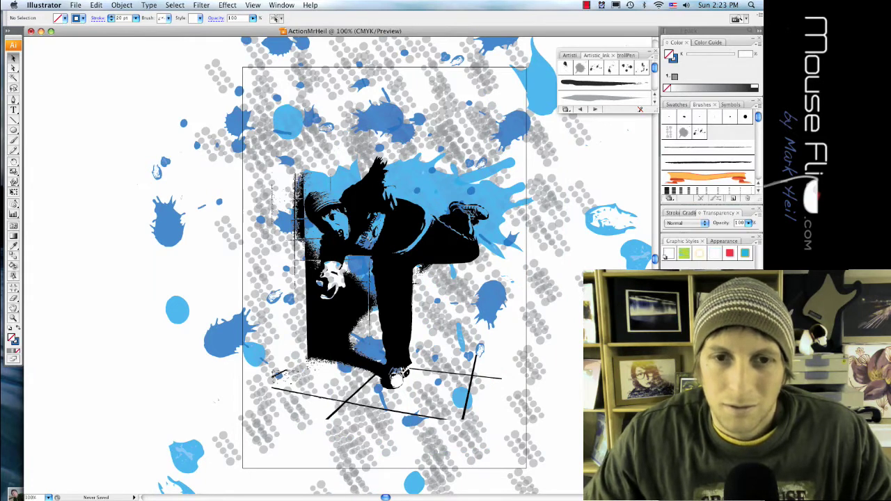
Open the Artistic_ChalkCharcoalPencil brush library and choose a rough charcoal brush from it.
left_click(759, 108)
mouse_move(686, 258)
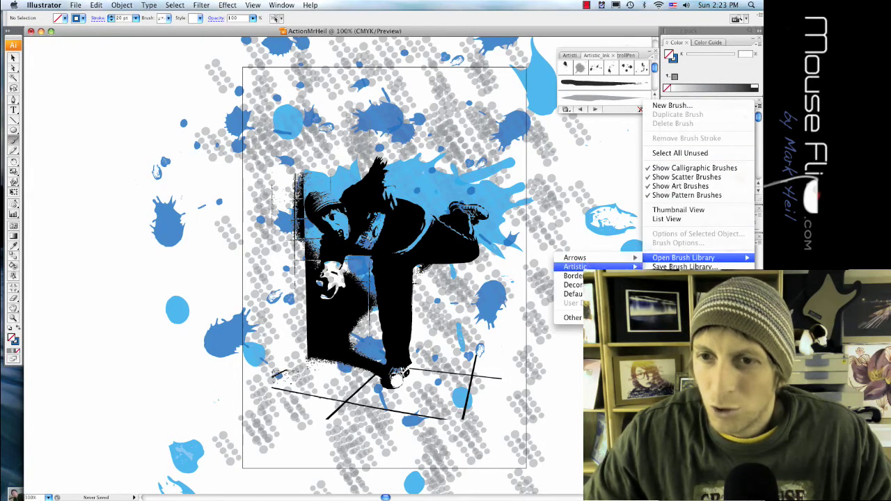
mouse_move(573, 294)
mouse_move(573, 276)
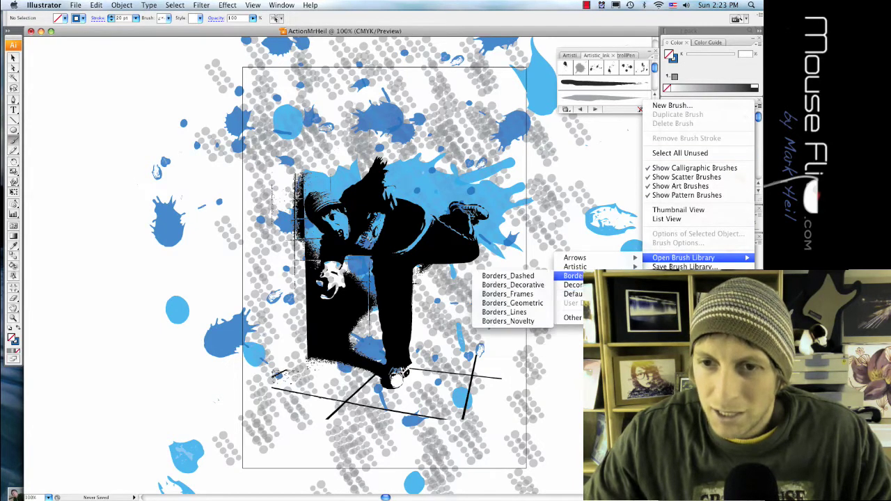
mouse_move(611, 268)
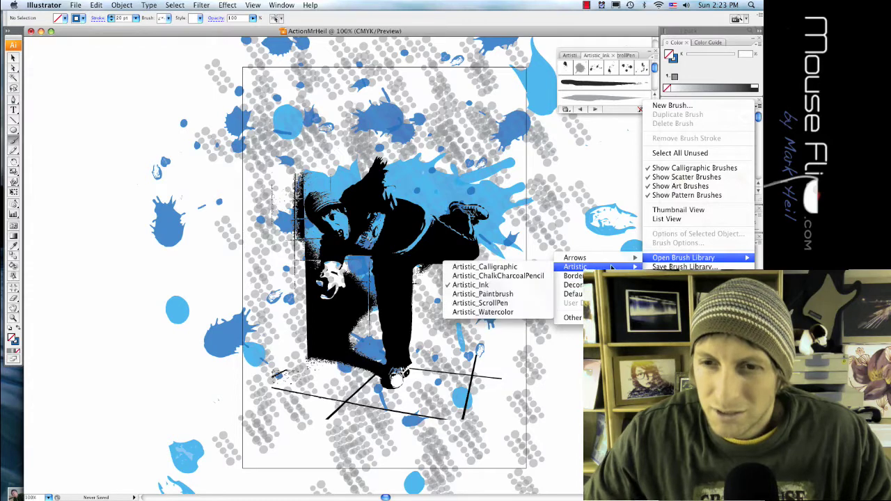
left_click(545, 278)
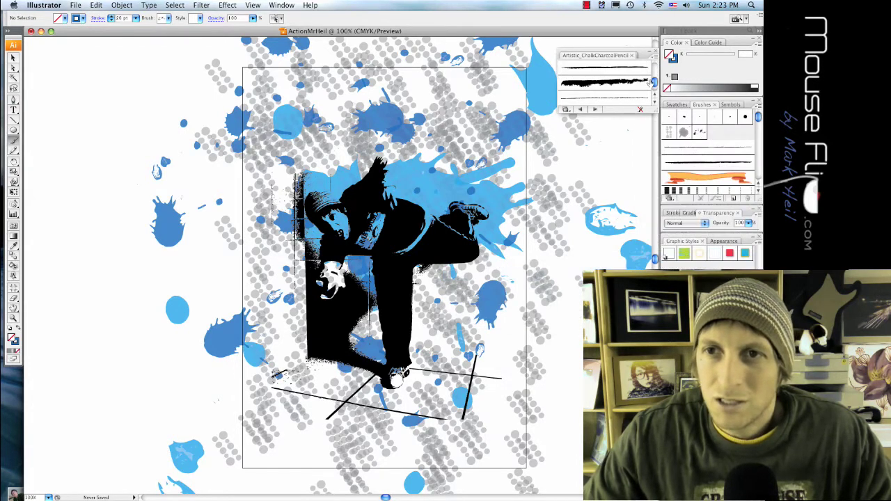
left_click_drag(652, 82, 655, 85)
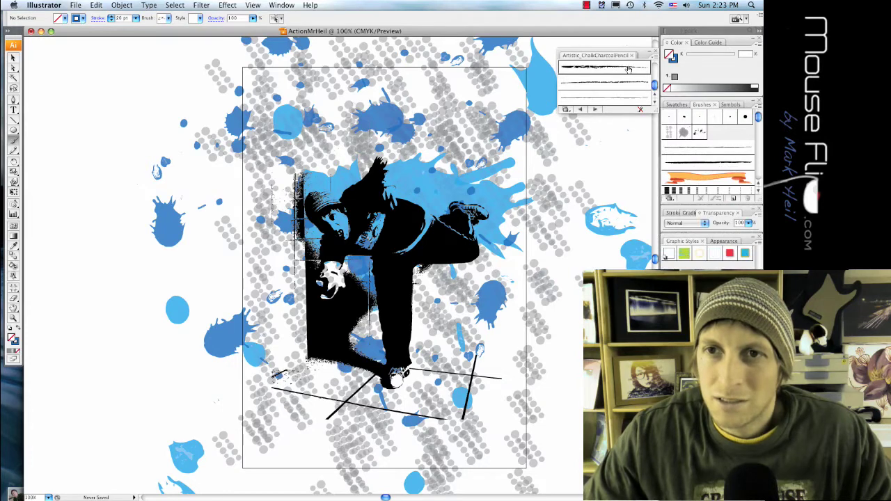
left_click(629, 69)
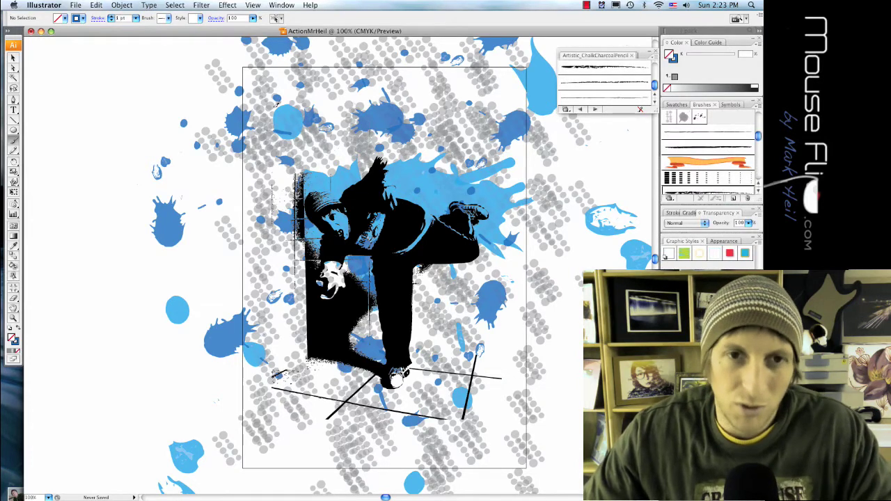
Set the stroke colour for the charcoal brush to orange.
left_click(83, 18)
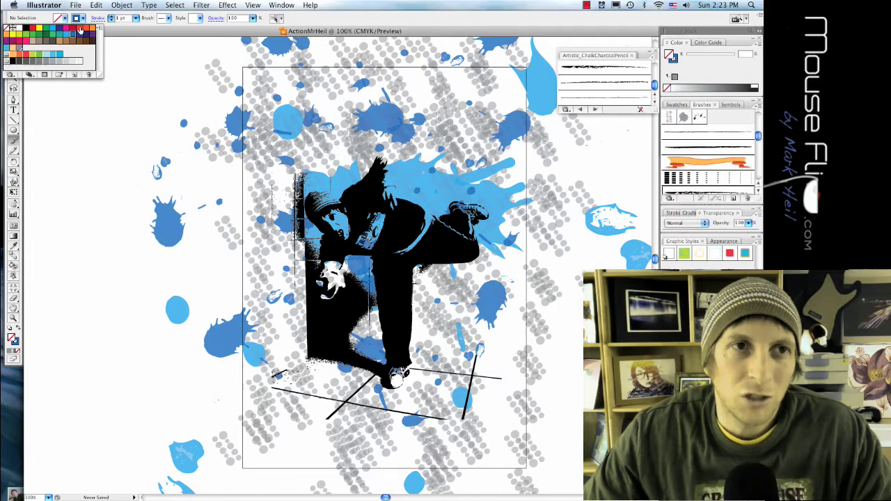
left_click(92, 29)
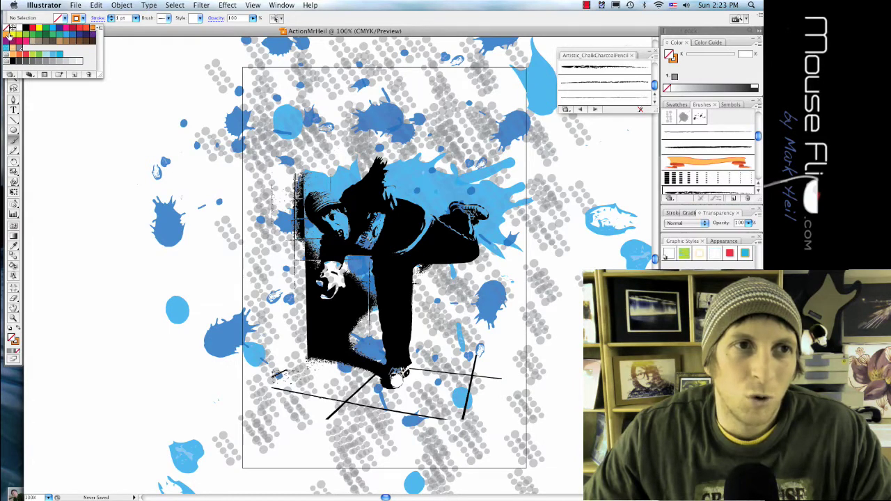
left_click(410, 198)
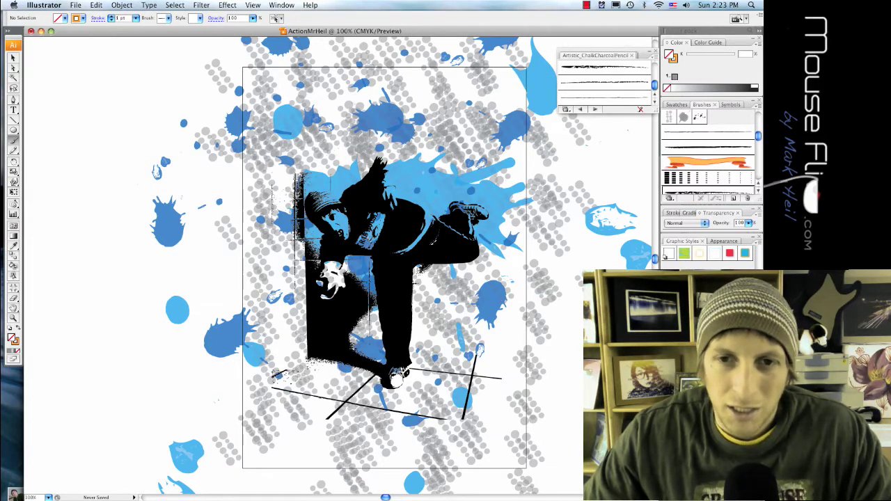
Try orange charcoal strokes over the figure's back and arm with a 7 pt stroke weight, and undo them all.
left_click_drag(410, 196, 431, 246)
left_click(135, 18)
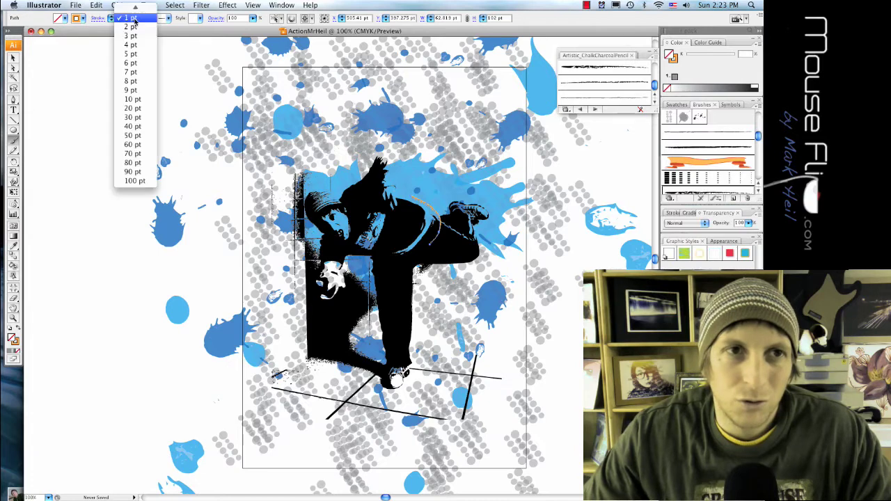
left_click(137, 70)
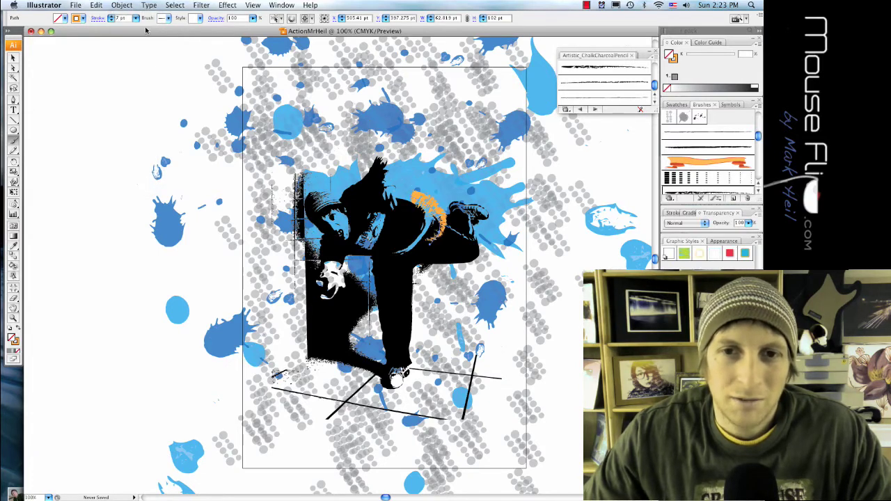
left_click_drag(312, 254, 399, 312)
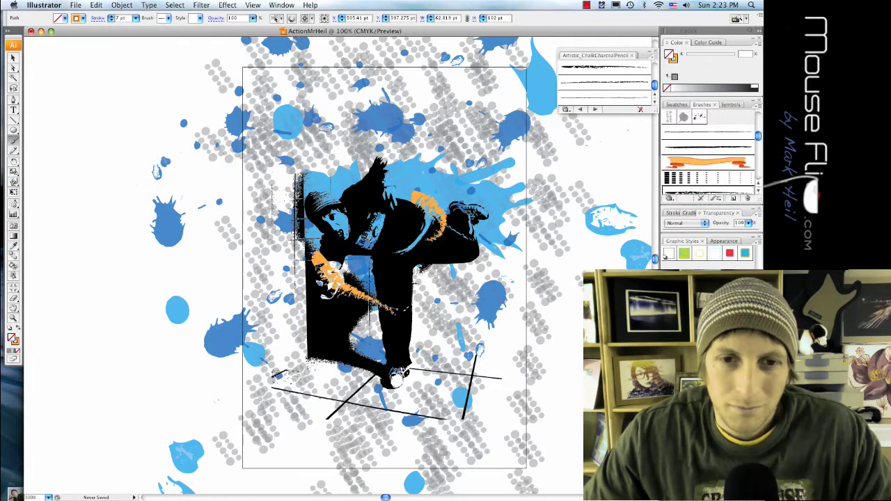
key("ctrl+z")
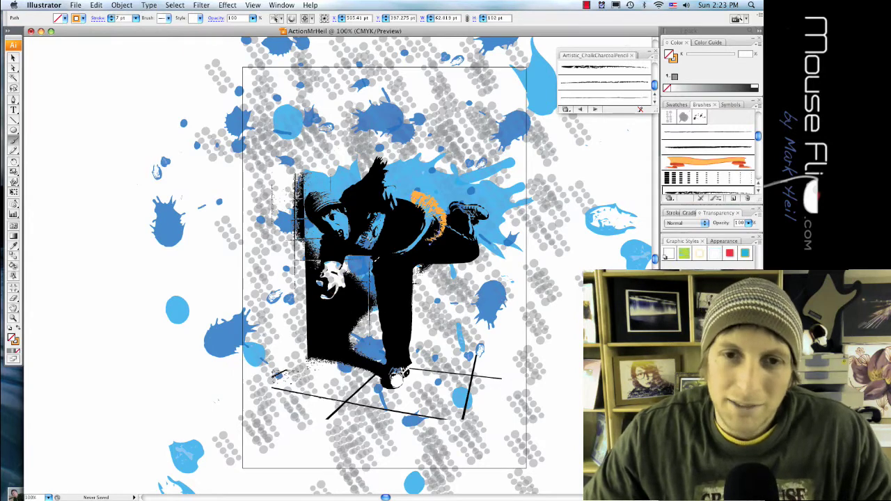
key("ctrl+z")
key("ctrl+z")
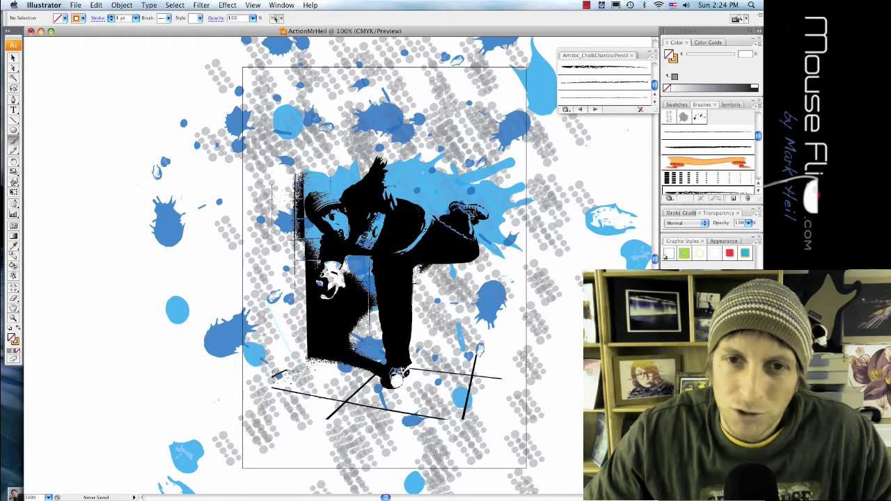
Paint an orange charcoal stroke curving down the figure's back and set its stroke weight to 7 pt.
left_click_drag(394, 188, 400, 253)
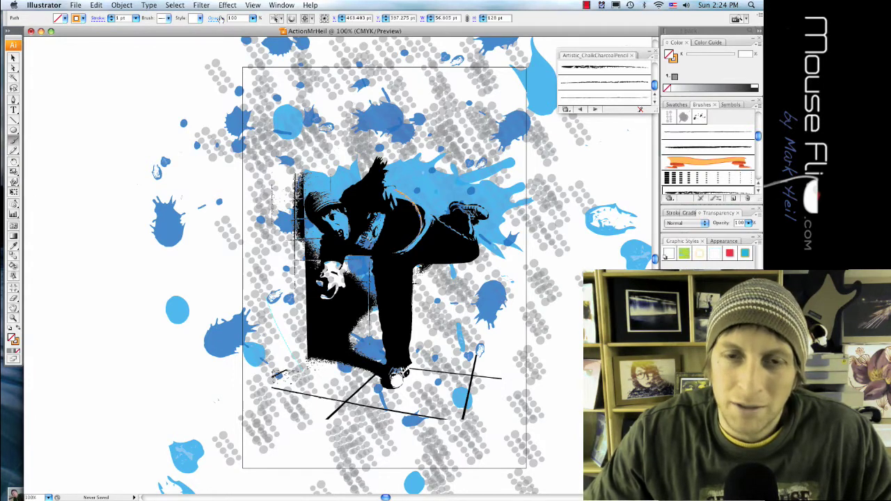
left_click(137, 18)
left_click(139, 55)
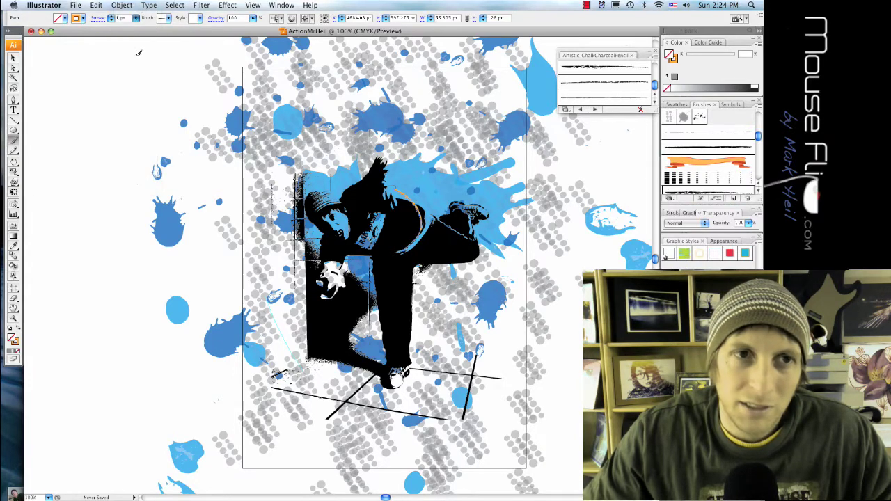
left_click(135, 18)
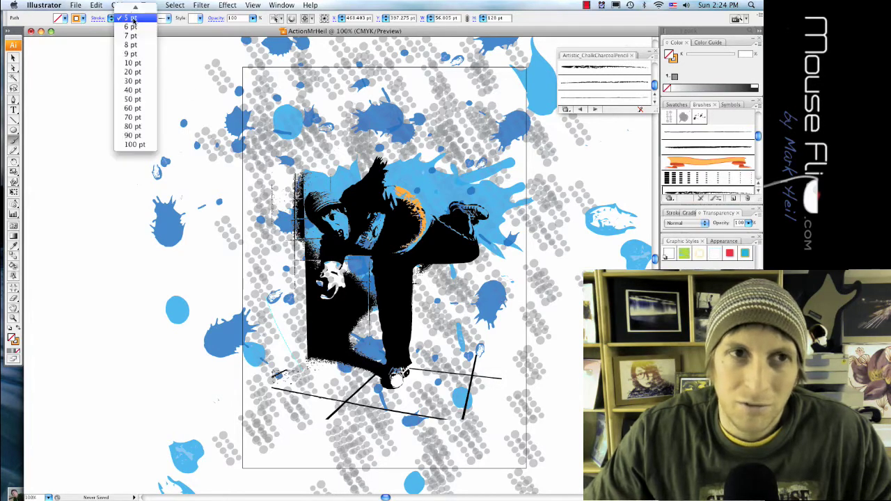
left_click(129, 37)
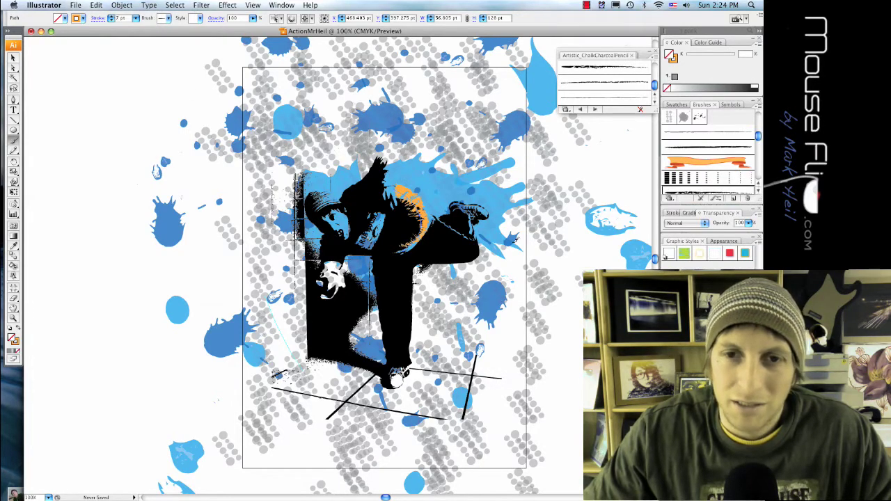
Paint more orange charcoal strokes around the bent leg, down the standing leg, over the raised tip, beside the face and behind the standing leg.
left_click_drag(479, 207, 453, 272)
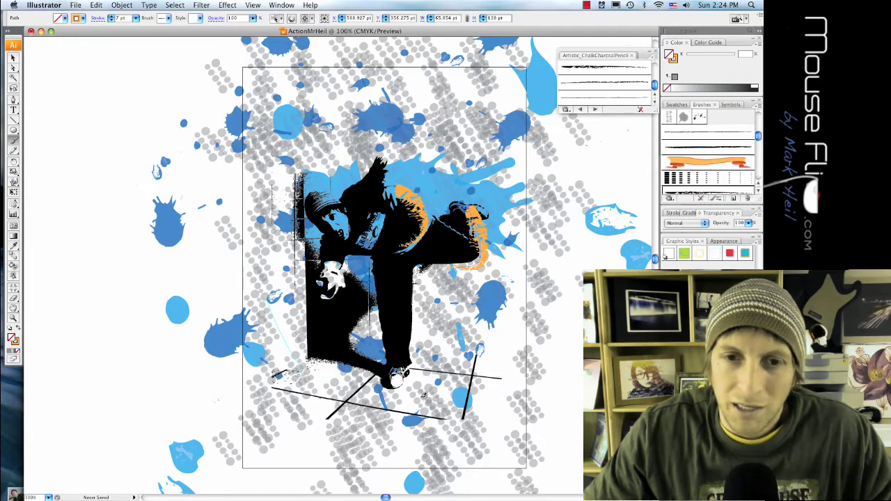
left_click_drag(418, 391, 366, 282)
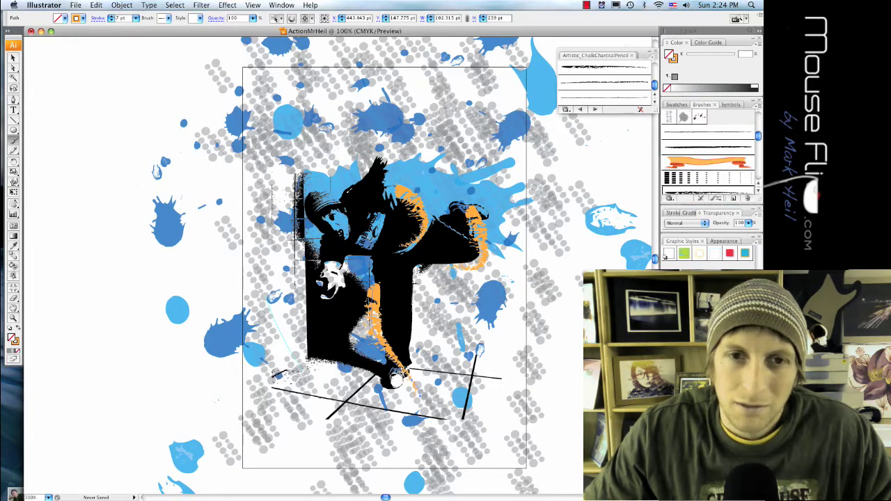
left_click_drag(380, 148, 393, 158)
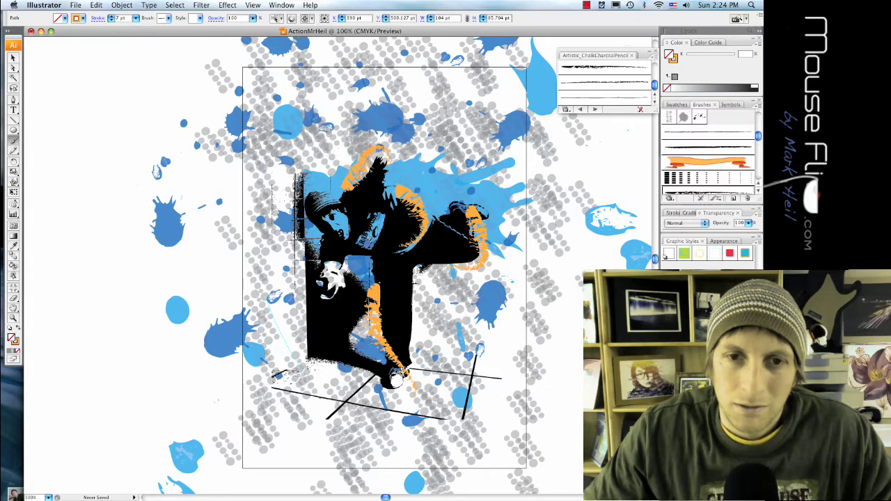
left_click_drag(316, 244, 318, 301)
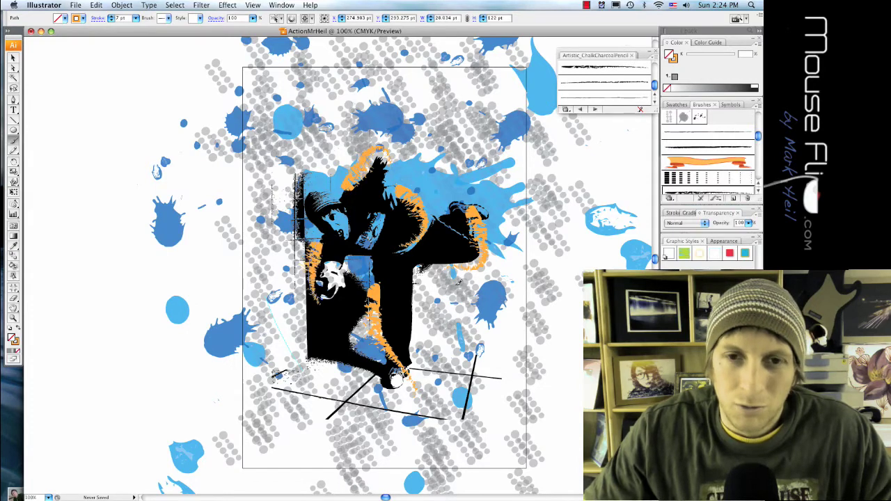
left_click_drag(422, 284, 417, 312)
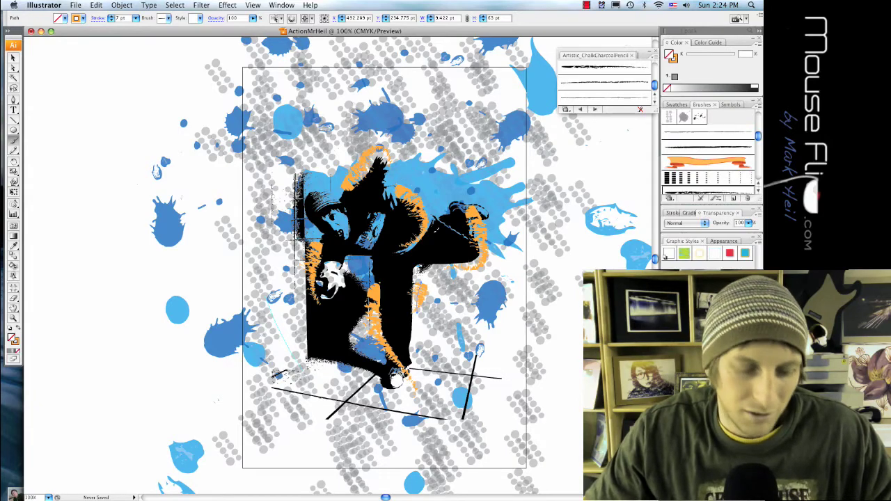
Check the finished reference poster in Preview, and back in Illustrator open the Arrows symbol library.
key("super+Tab")
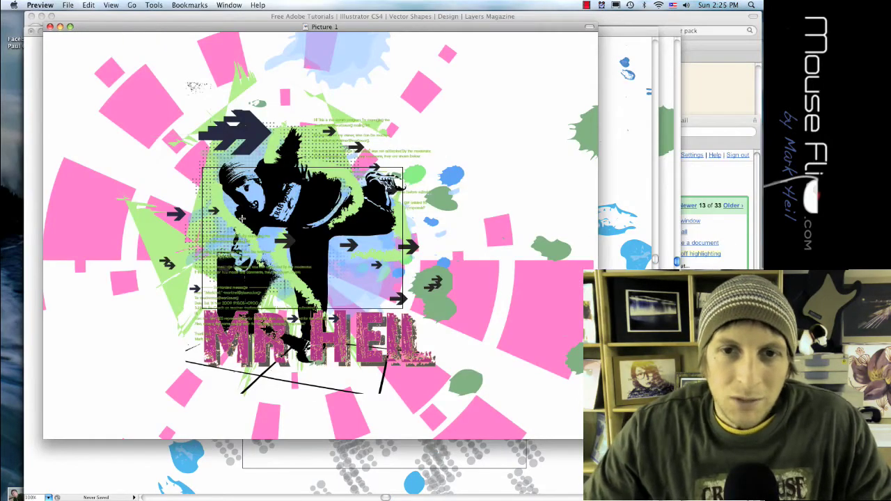
key("super+Tab")
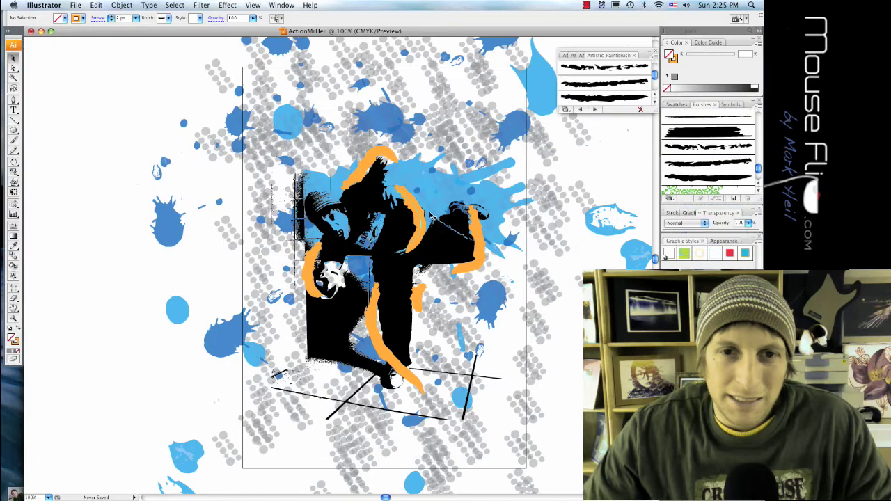
left_click(729, 105)
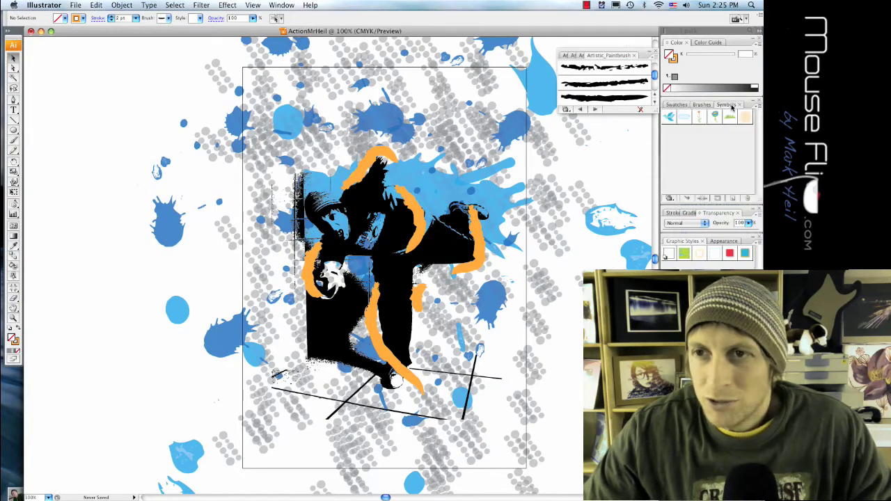
left_click(758, 105)
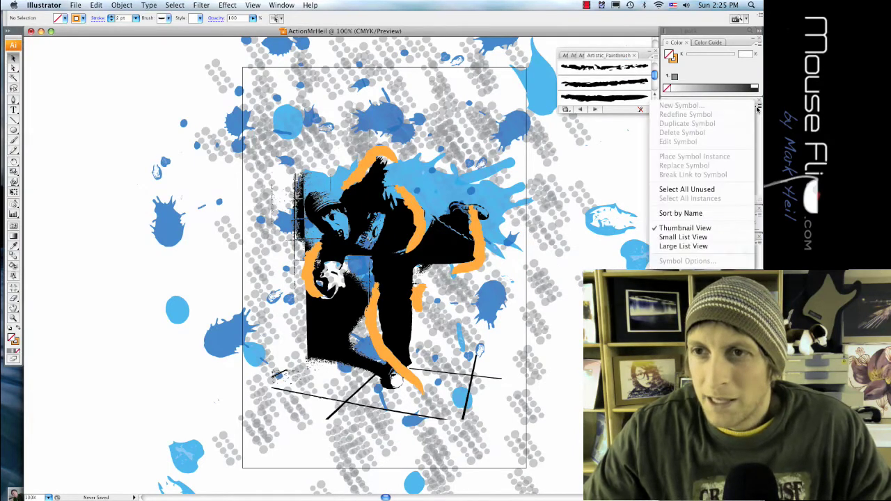
mouse_move(696, 273)
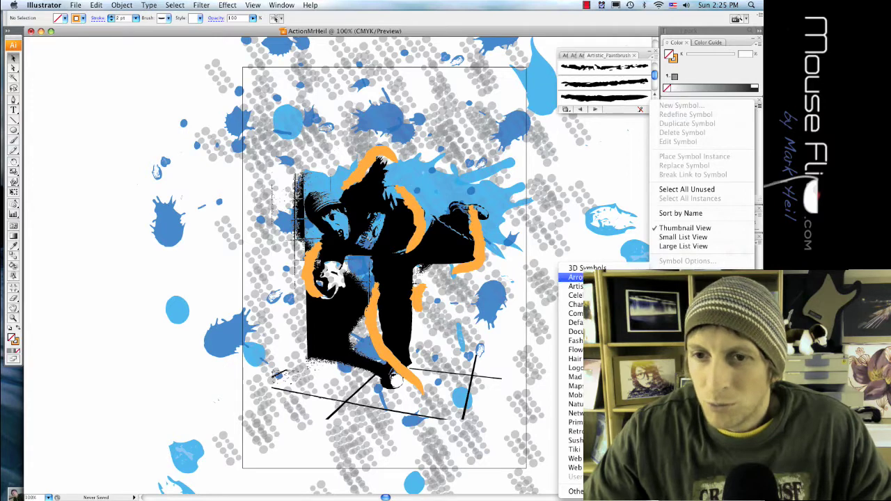
left_click(593, 277)
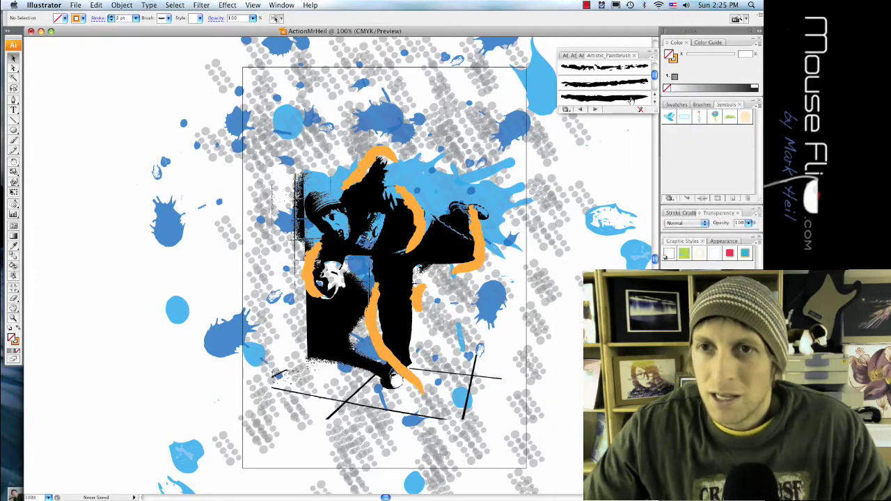
Close the extra artistic brush libraries, keeping only the Artistic_ChalkCharcoalPencil library open.
left_click(580, 55)
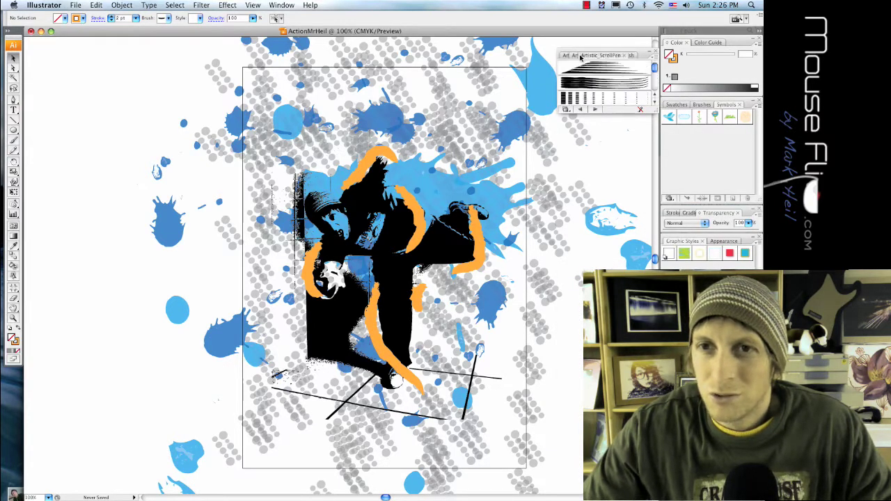
left_click(575, 56)
left_click(570, 55)
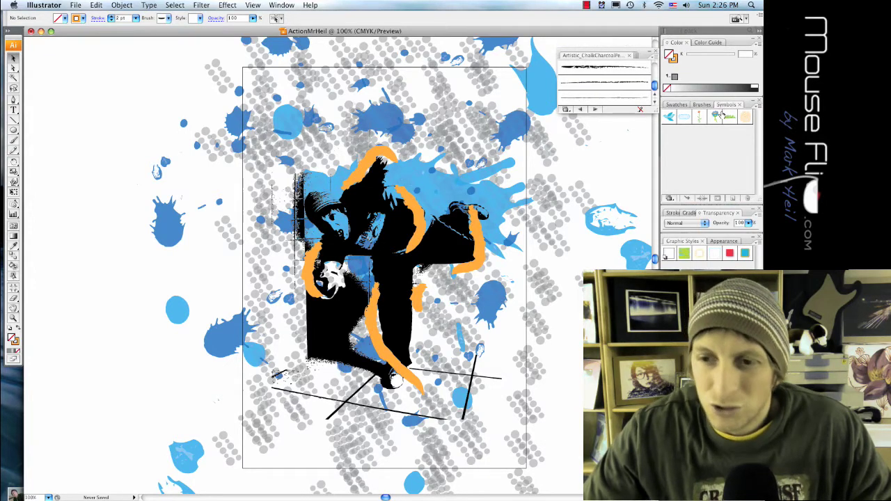
Open the Arrows symbol library below the charcoal brush library and choose the bold right-pointing arrow symbol.
left_click(758, 106)
mouse_move(709, 270)
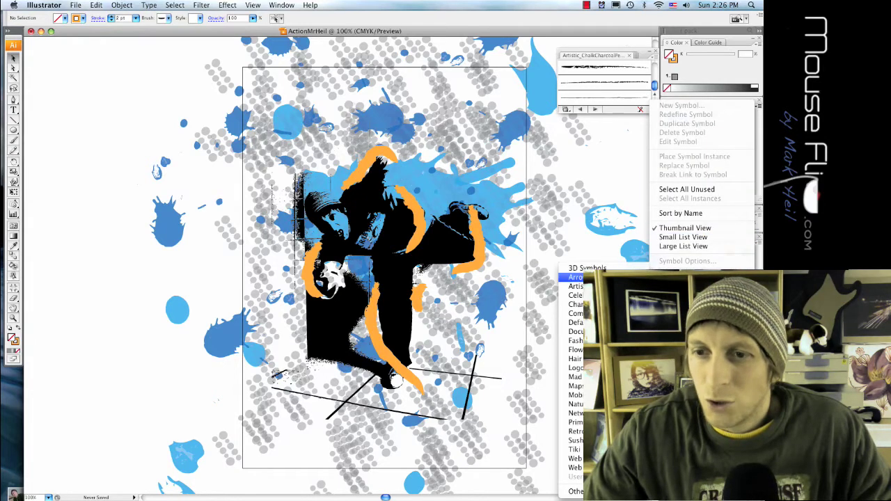
left_click(588, 277)
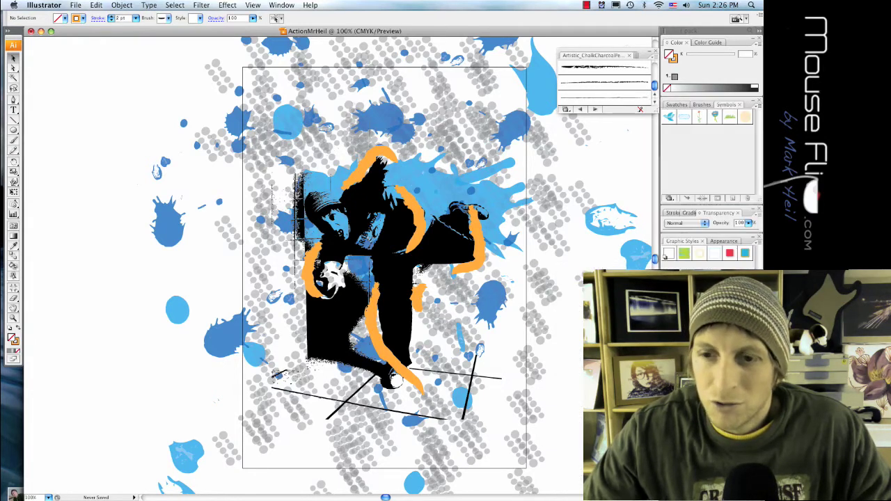
left_click_drag(715, 299, 711, 139)
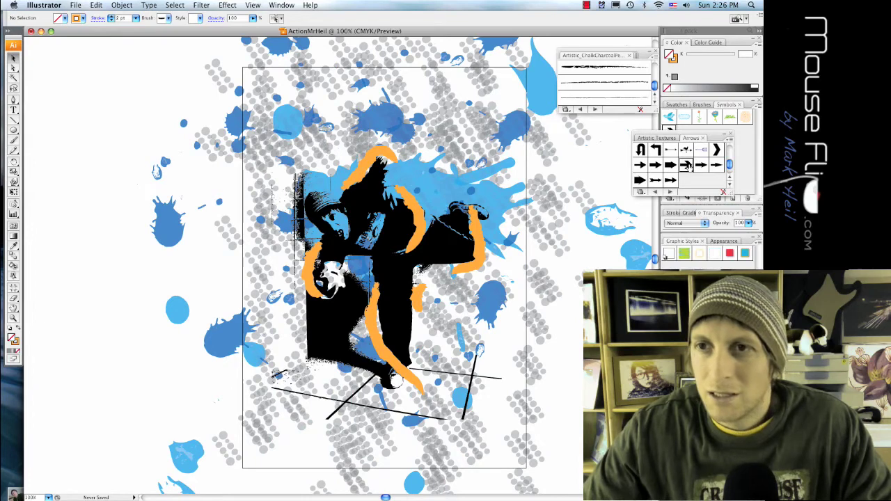
left_click_drag(712, 138, 642, 160)
Create a new calligraphic brush with 0° angle, 100% roundness and 9 pt diameter.
left_click(701, 106)
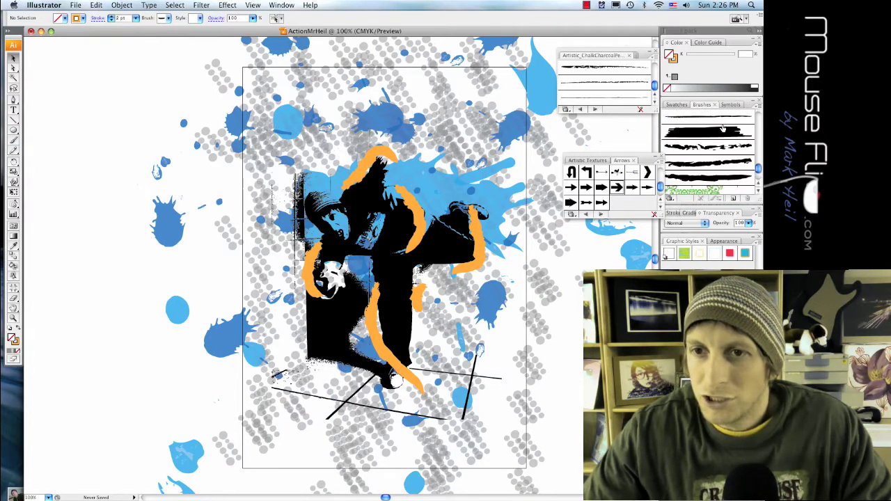
left_click(729, 105)
left_click(701, 105)
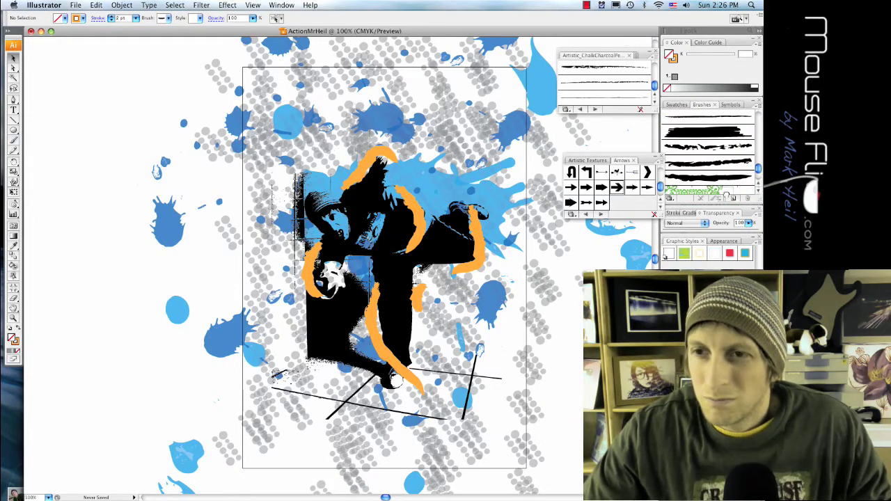
left_click(733, 199)
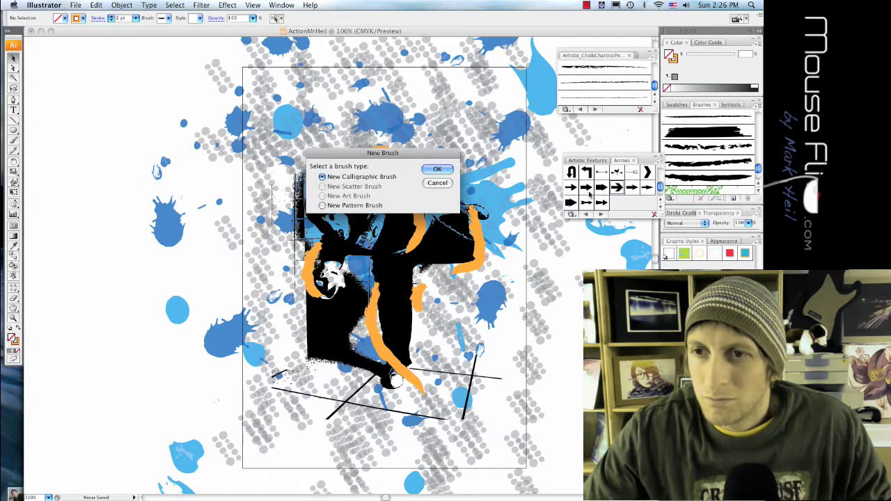
left_click(438, 170)
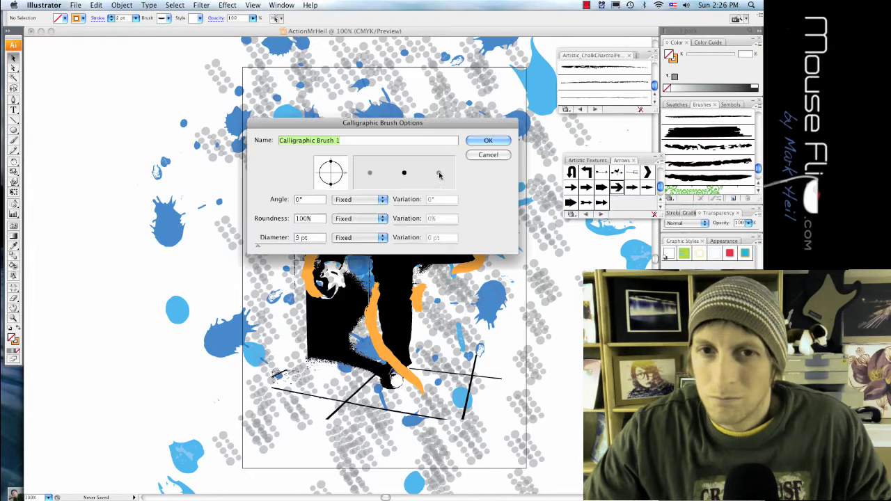
left_click(489, 142)
Try a short orange stroke with the calligraphic brush outside the artboard and undo it.
key("b")
left_click_drag(97, 132, 138, 129)
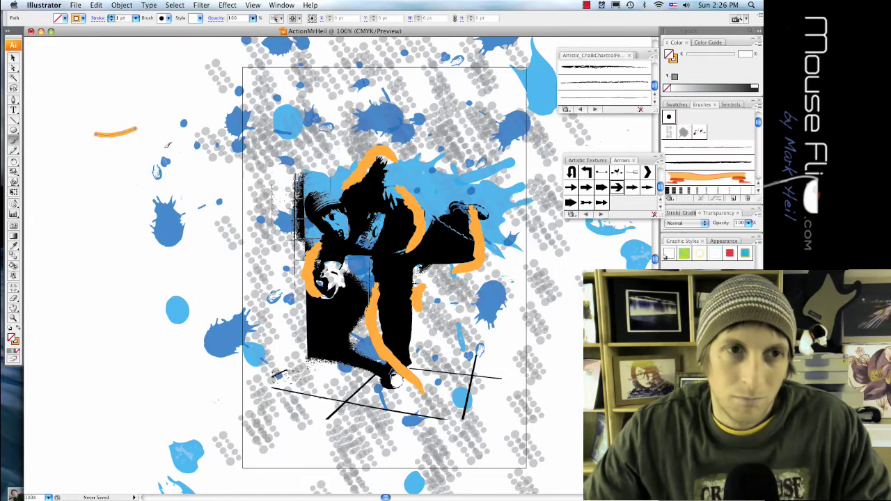
key("super+z")
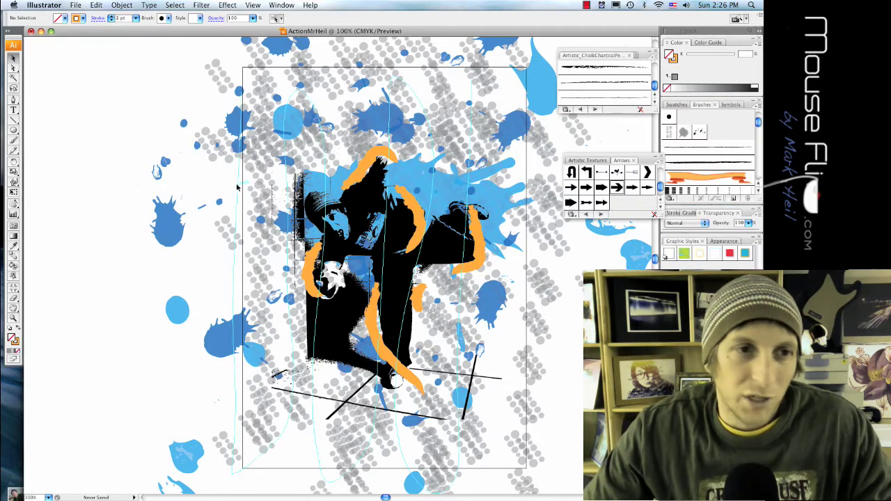
Undo a first row of sprayed arrow symbols, deselect everything, and spray arrows across the figure's upper body with the Symbol Sprayer.
key("shift+s")
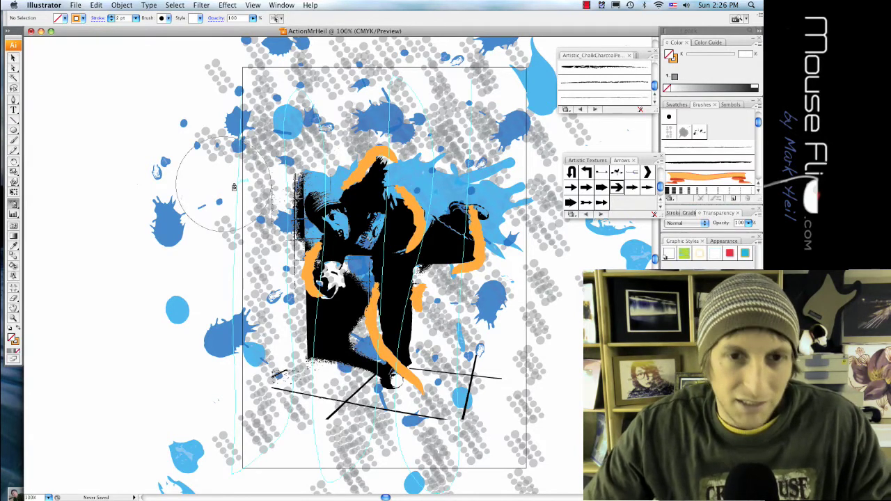
mouse_move(266, 170)
left_mouse_down()
mouse_move(447, 158)
mouse_move(520, 167)
left_mouse_up()
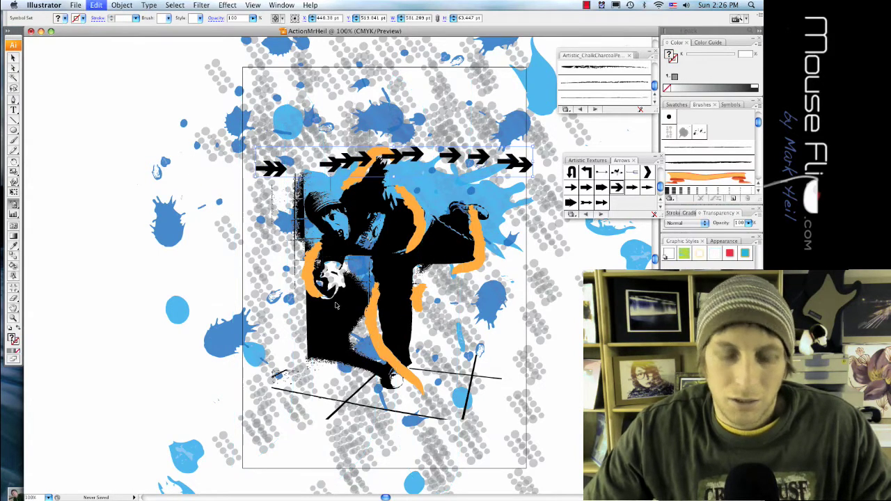
key("ctrl+z")
key("super+a")
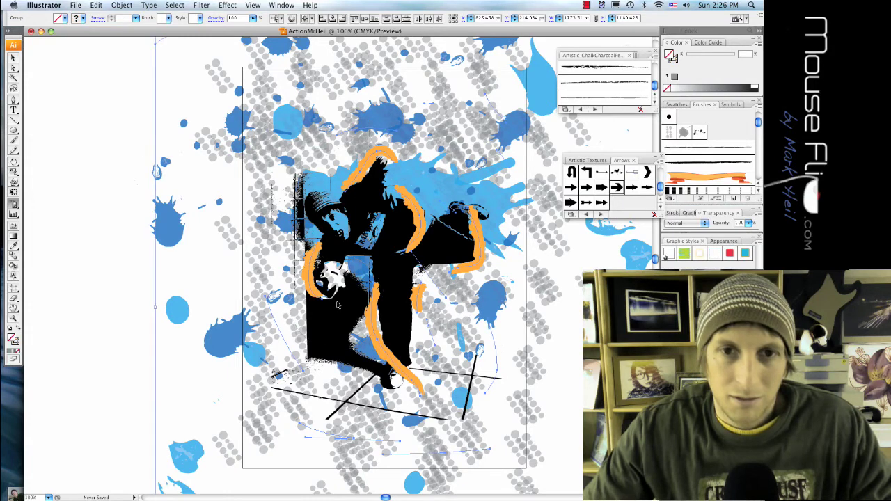
key("super+shift+a")
left_click_drag(273, 188, 452, 186)
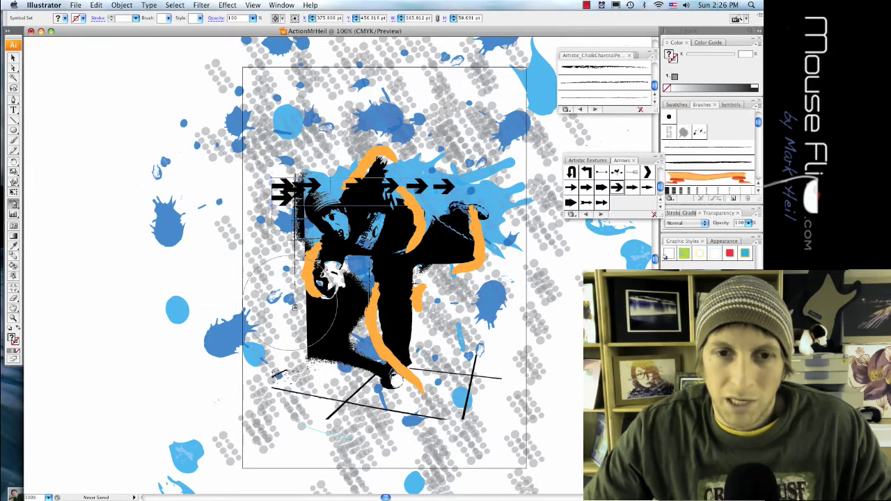
Spray more arrow symbols across the figure's legs, along the ground lines and over the splatters above the figure.
mouse_move(287, 305)
left_mouse_down()
mouse_move(389, 335)
mouse_move(457, 329)
left_mouse_up()
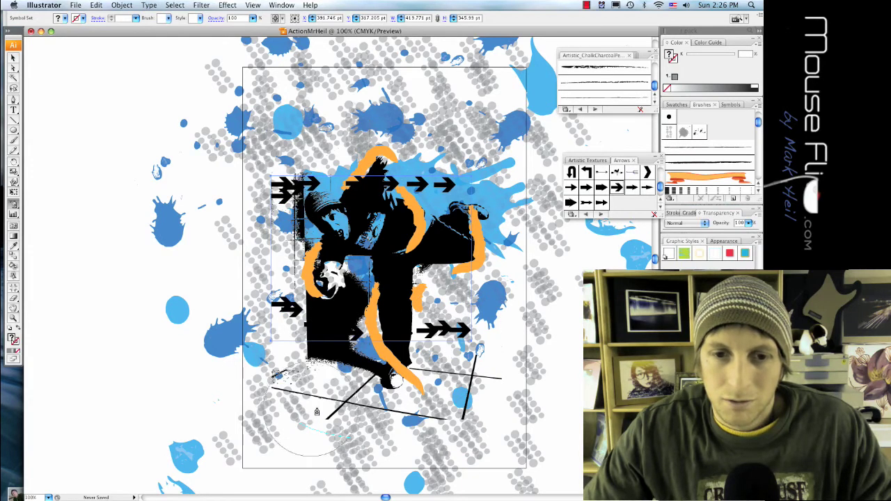
mouse_move(303, 417)
left_mouse_down()
mouse_move(356, 397)
mouse_move(431, 399)
left_mouse_up()
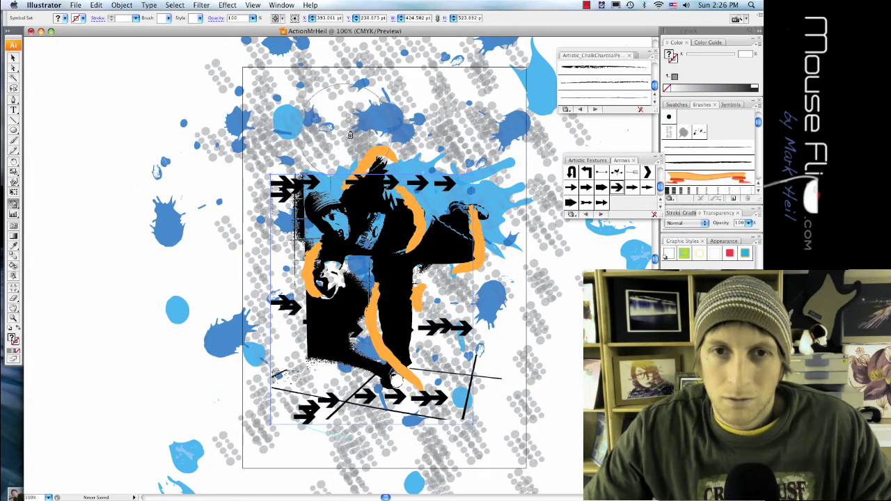
mouse_move(291, 117)
left_mouse_down()
mouse_move(426, 149)
mouse_move(488, 182)
left_mouse_up()
mouse_move(298, 344)
left_mouse_down()
mouse_move(317, 370)
mouse_move(414, 377)
left_mouse_up()
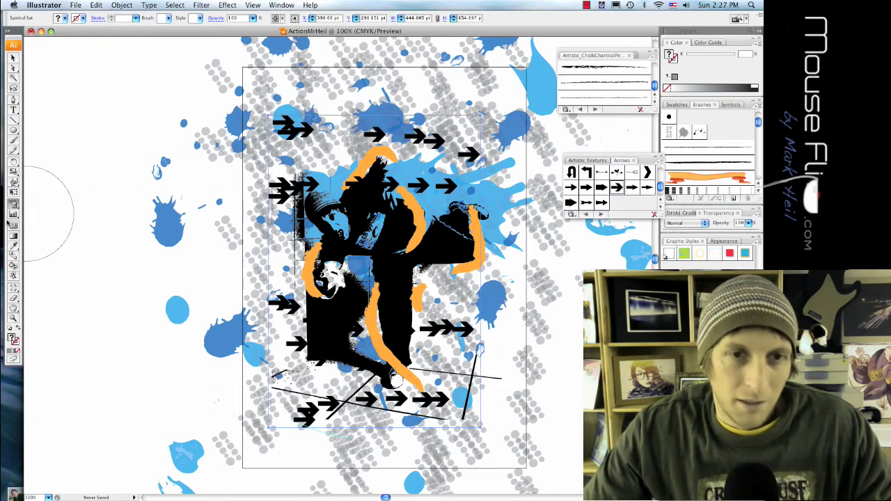
Enlarge the arrows along the figure's upper body, by the feet, beside the lower leg and in the poster's upper-left area with the Symbol Sizer.
mouse_move(12, 205)
left_mouse_down()
mouse_move(42, 210)
mouse_move(56, 234)
left_mouse_up()
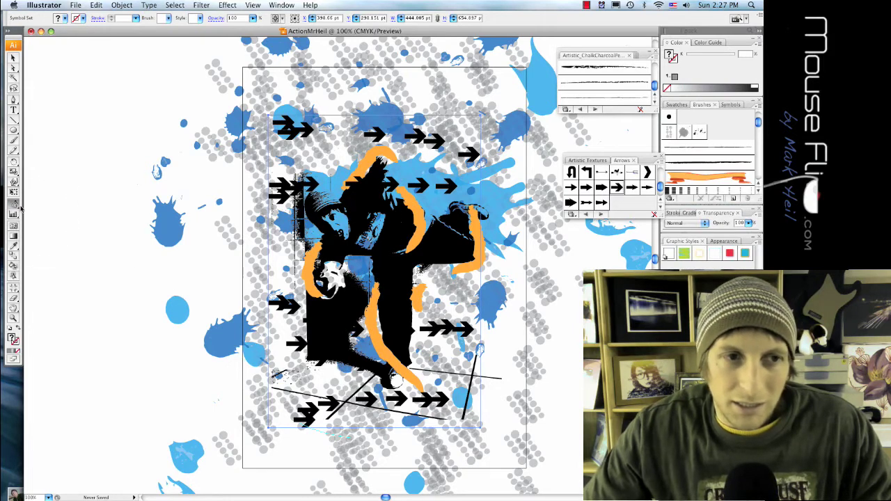
mouse_move(315, 195)
left_mouse_down()
mouse_move(284, 181)
mouse_move(400, 185)
left_mouse_up()
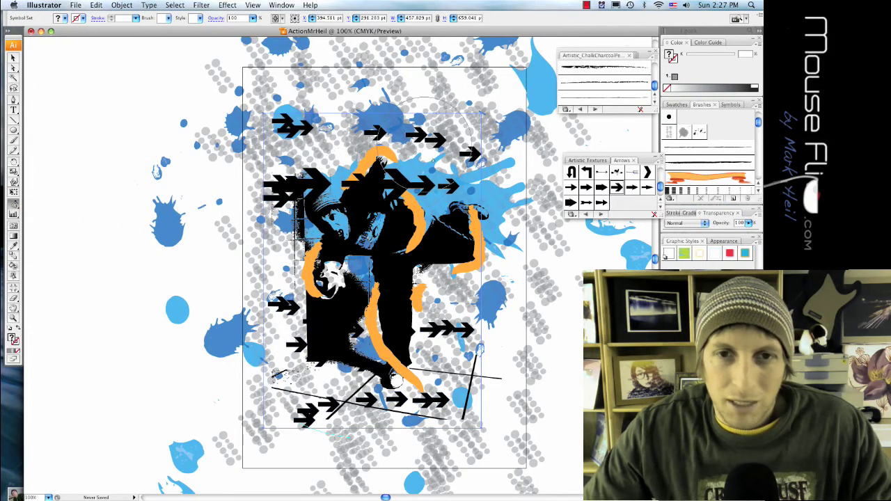
left_click(432, 403)
right_click(432, 405)
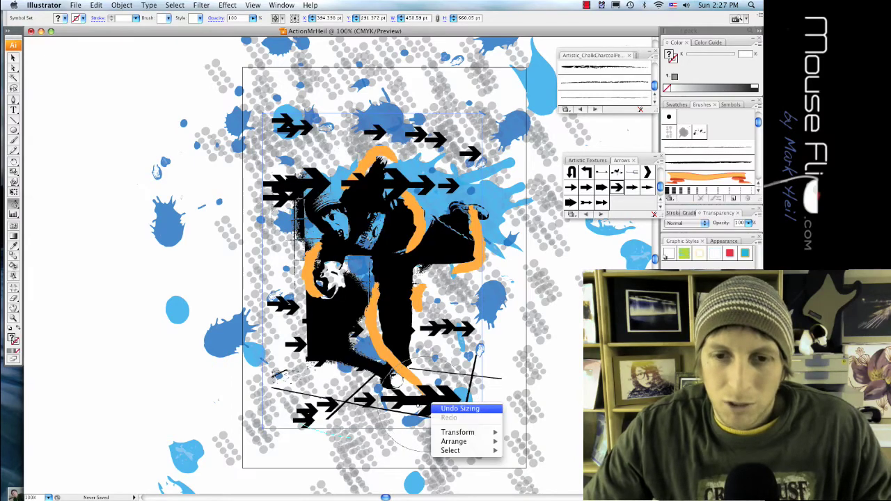
left_click(405, 408)
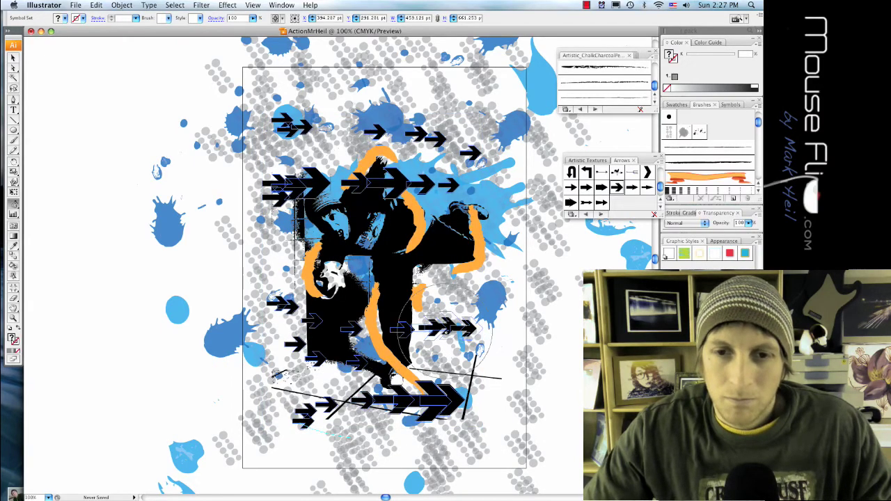
left_click_drag(428, 327, 351, 223)
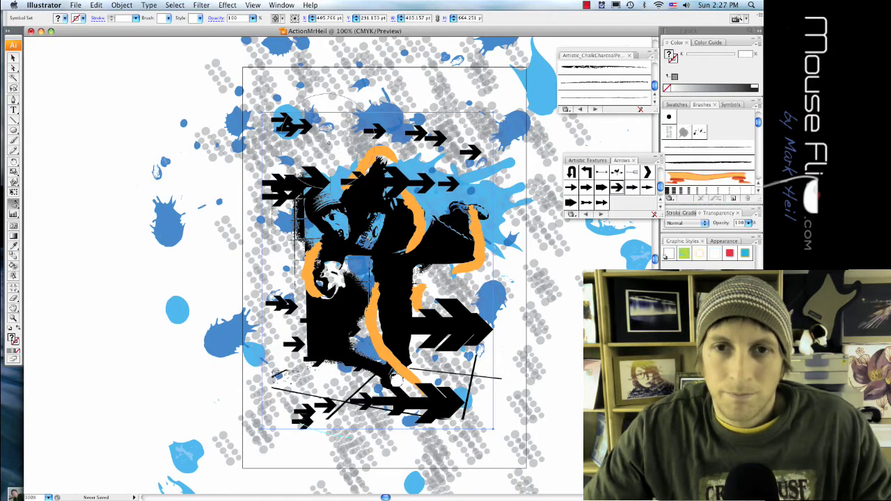
left_click_drag(329, 142, 292, 129)
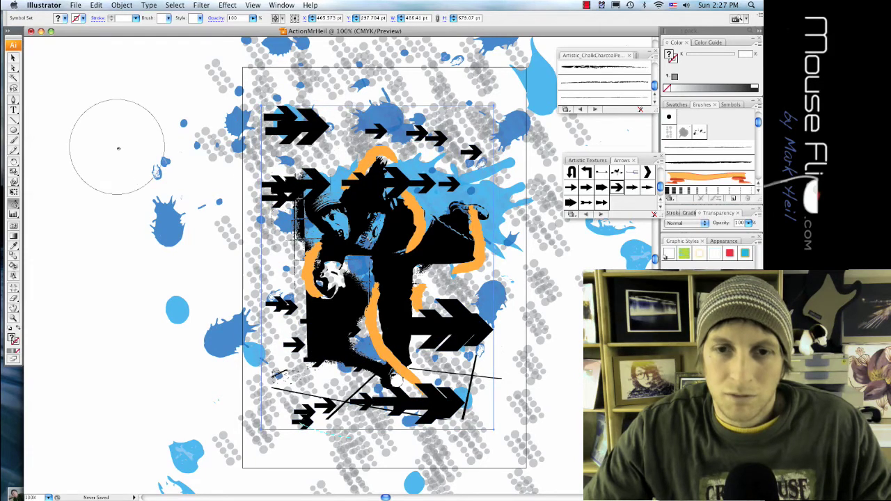
Rotate the arrows above and to the left of the figure and beside the lower leg with the Symbol Spinner.
left_click_drag(18, 207, 46, 246)
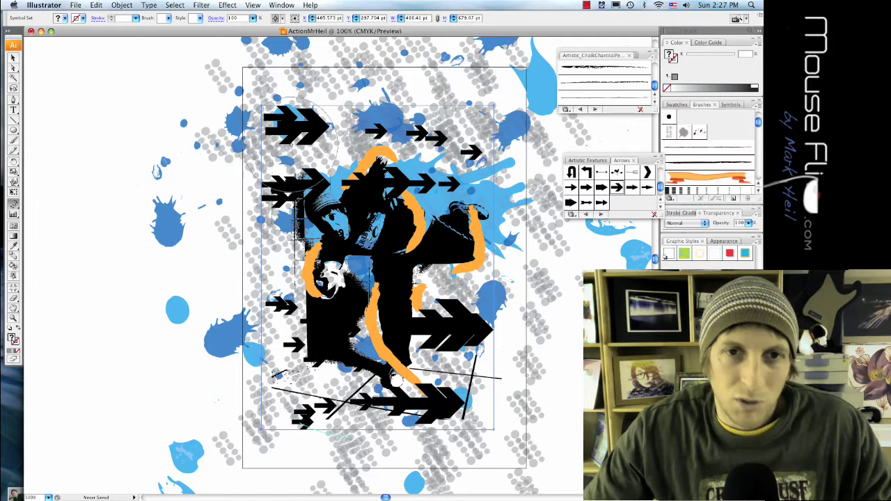
left_click_drag(310, 135, 317, 155)
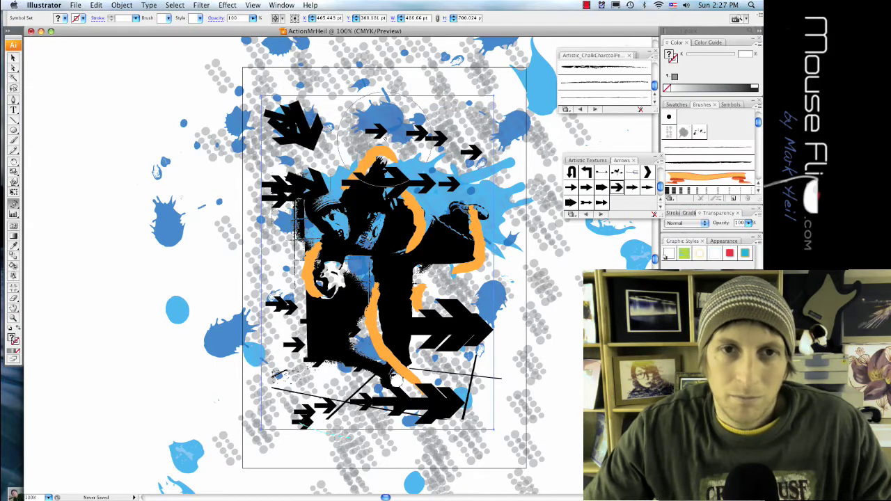
left_click_drag(384, 138, 391, 154)
mouse_move(446, 300)
left_mouse_down()
mouse_move(477, 358)
mouse_move(474, 368)
mouse_move(459, 352)
mouse_move(470, 316)
mouse_move(466, 322)
left_mouse_up()
left_click_drag(274, 295, 261, 284)
left_click_drag(291, 207, 288, 200)
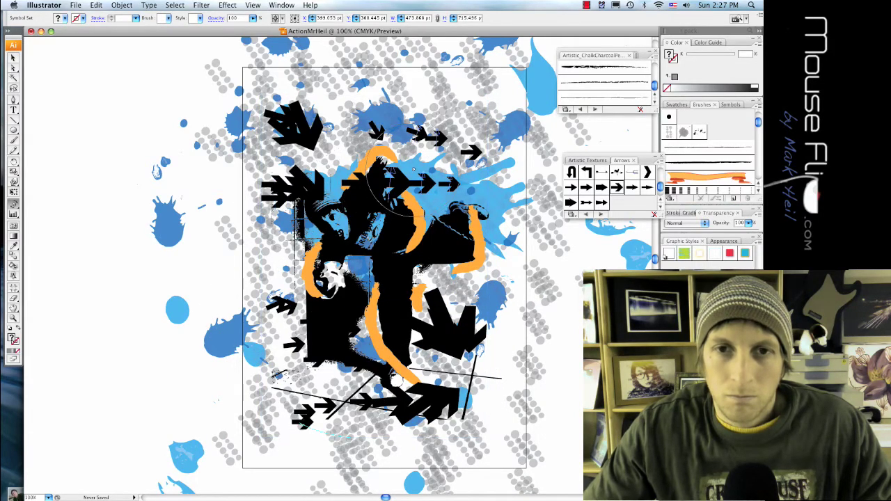
Angle the small arrows over the light-blue splatter downward and turn the large arrows beside the lower leg toward the right.
left_click_drag(432, 184, 442, 190)
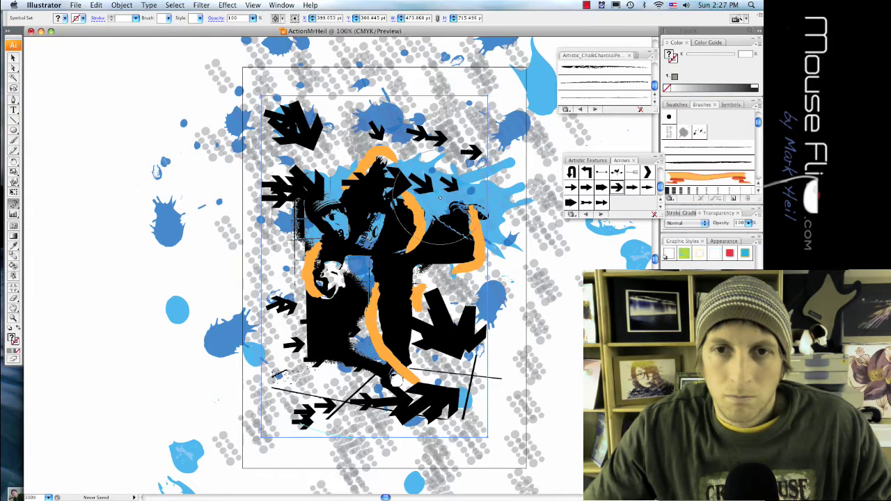
left_click_drag(456, 318, 481, 318)
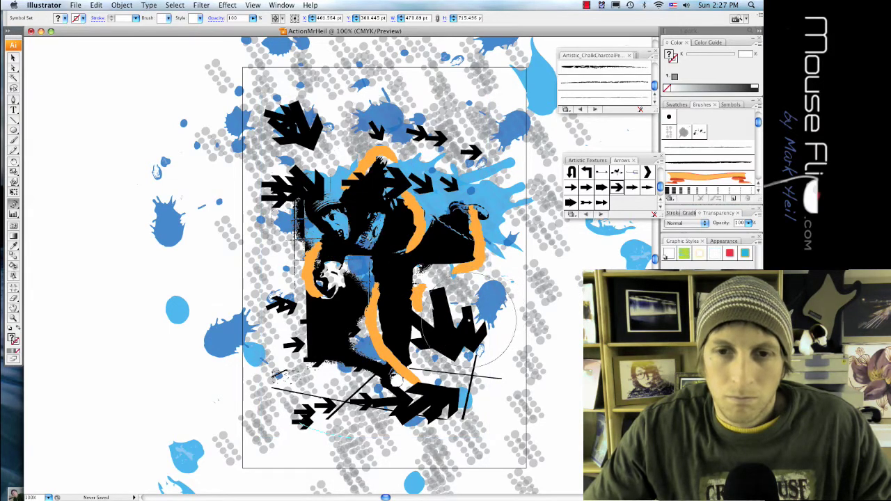
left_click_drag(418, 303, 454, 330)
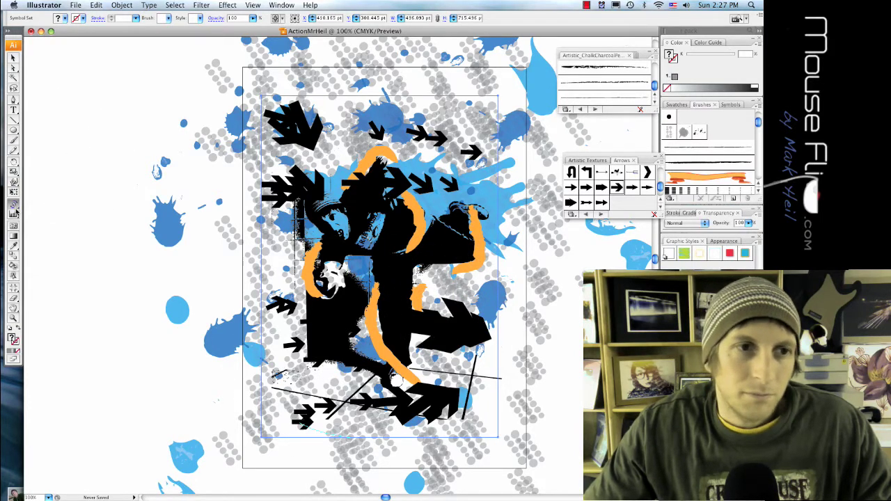
Try to recolor the sprayed arrows with the Symbol Stainer using a mid-gray fill and a gray stroke.
mouse_move(15, 212)
left_mouse_down()
mouse_move(69, 232)
mouse_move(66, 255)
left_mouse_up()
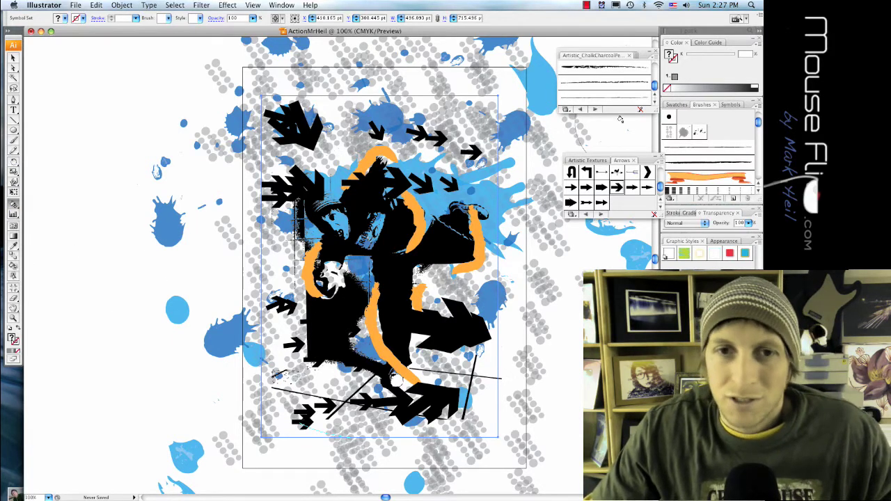
left_click(719, 84)
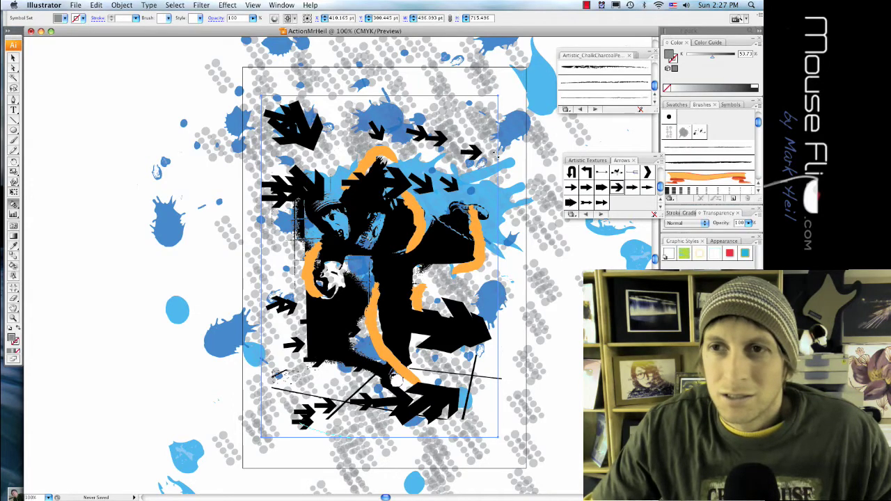
left_click(373, 182)
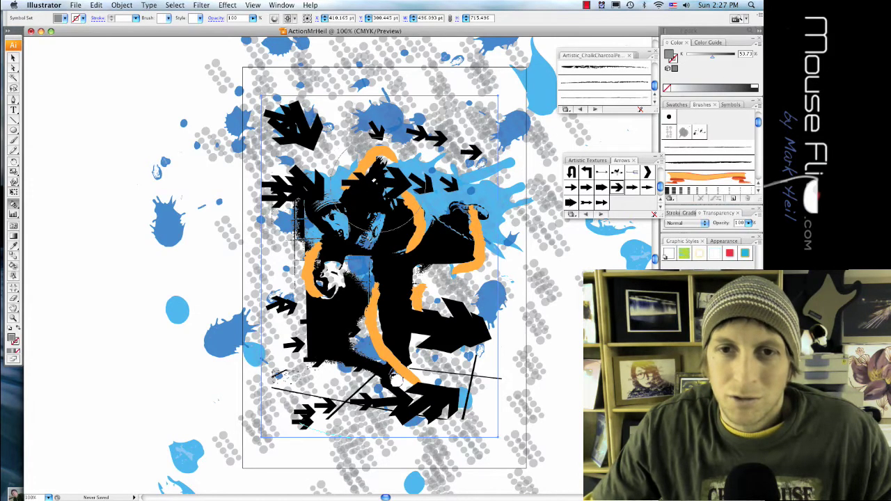
left_click(75, 17)
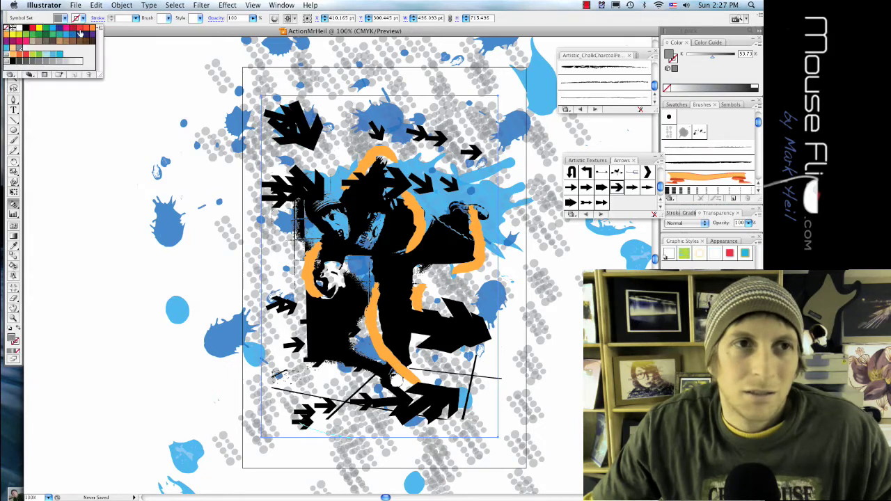
left_click(19, 47)
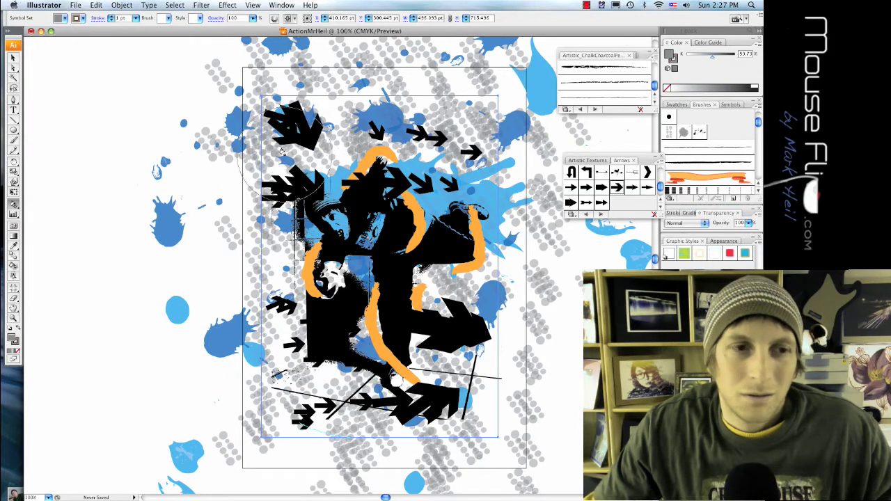
key("ctrl+v")
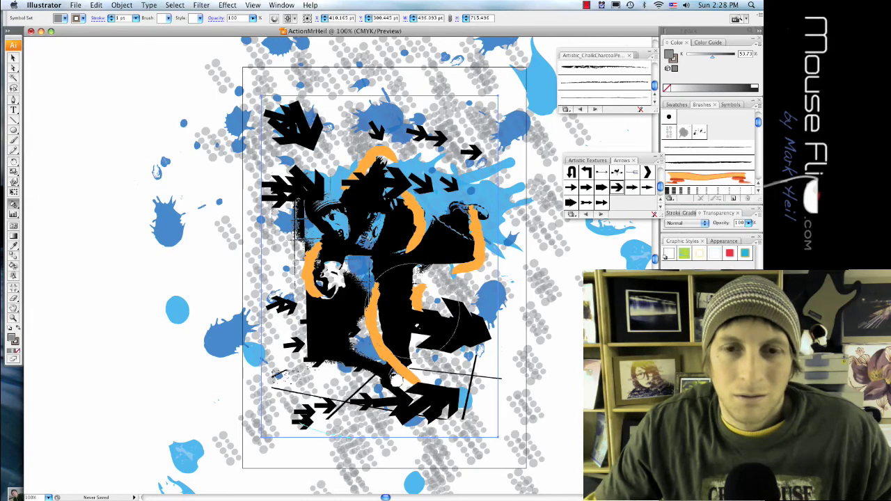
Try a brown fill of C 25, M 40, Y 65, K 0 on the arrow symbol set and deselect it.
left_click(63, 18)
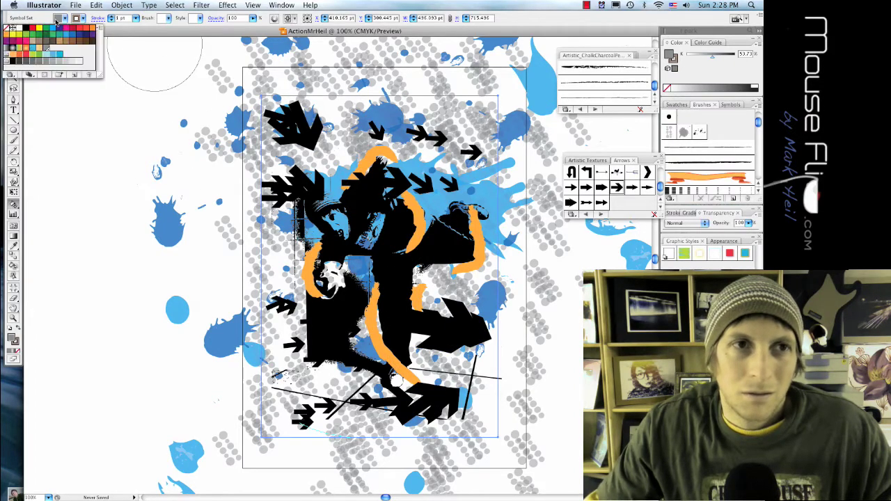
left_click(60, 43)
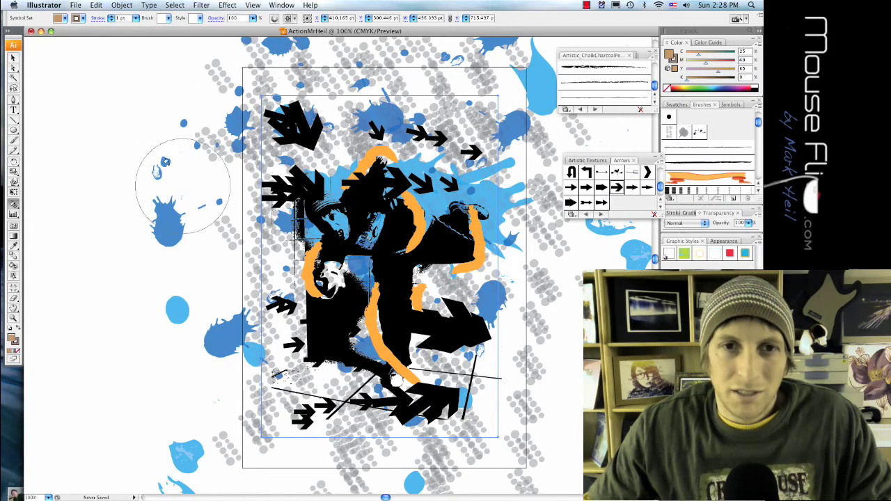
left_click(88, 170)
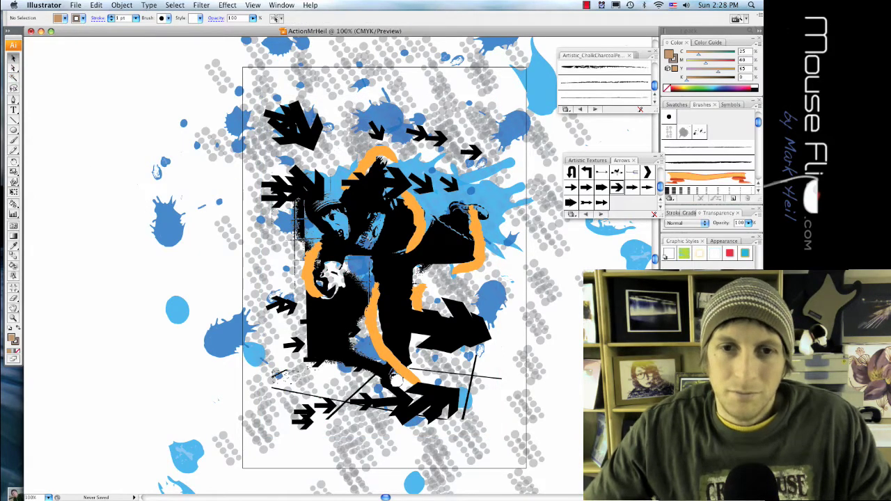
Switch to Preview to examine the finished reference poster, and return to Illustrator.
scroll(557, 402, "down", 1)
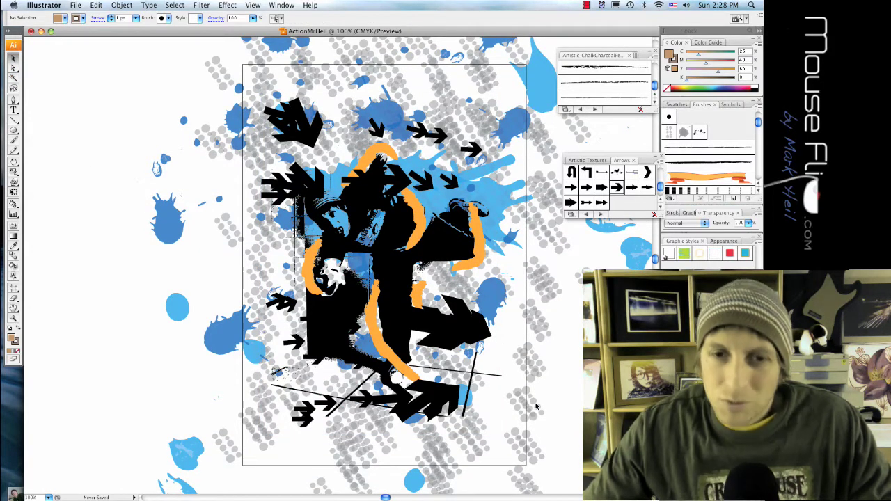
key("super+Tab")
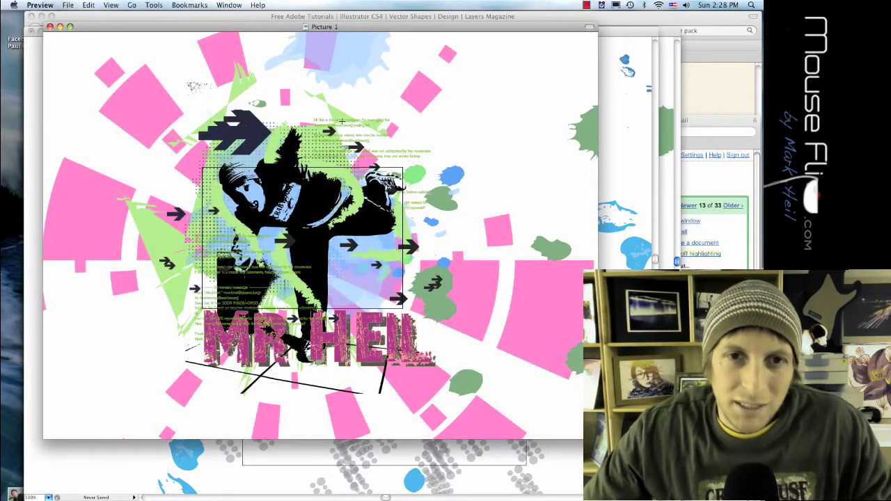
key("super+Tab")
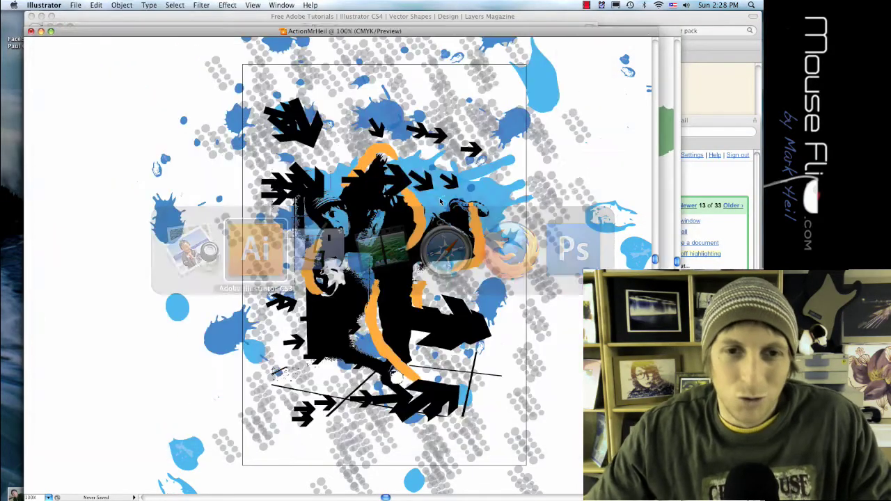
Switch to Safari, copy the selected e-mail message text and return to Illustrator.
key("super+Tab")
key("super+Tab")
key("super+Tab")
key("super+Tab")
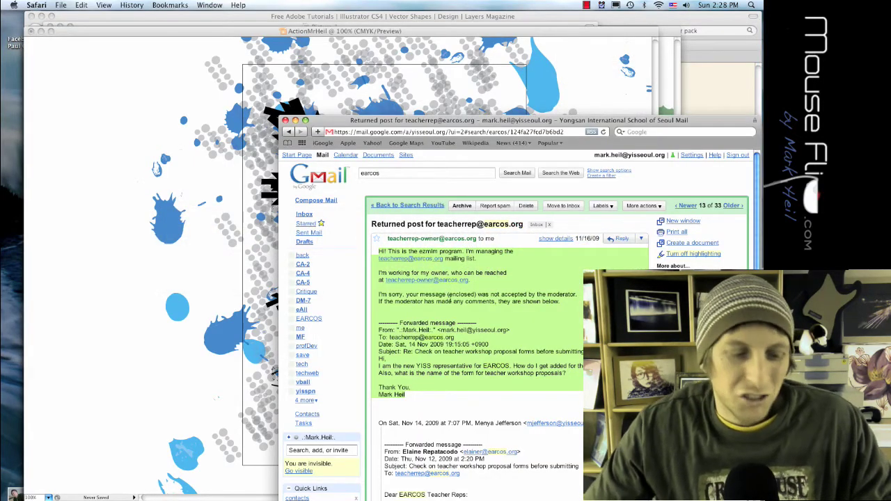
key("super+Tab")
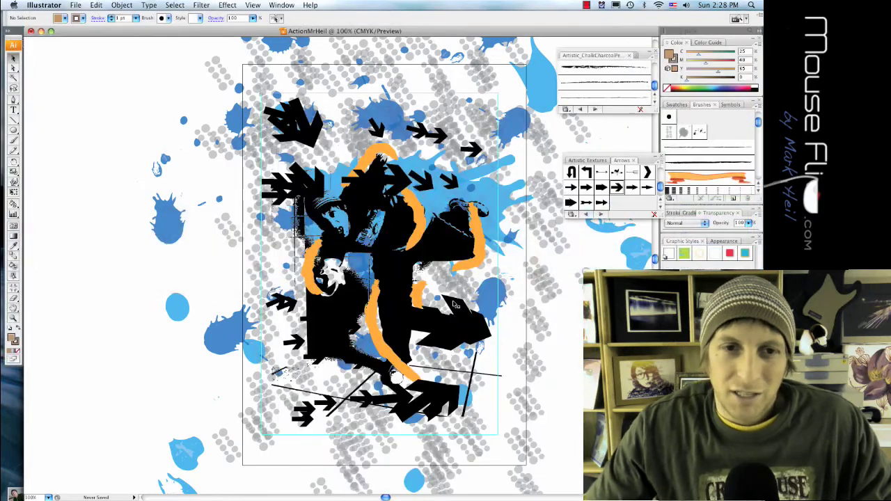
Create a text area about 355 by 263 pt beside the artboard's upper-left corner and paste the copied e-mail text into it.
left_click(14, 110)
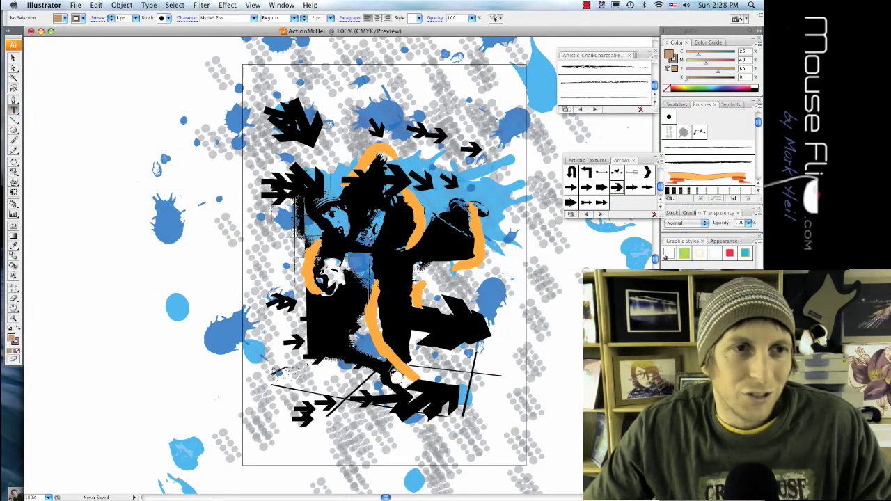
left_click_drag(66, 70, 236, 196)
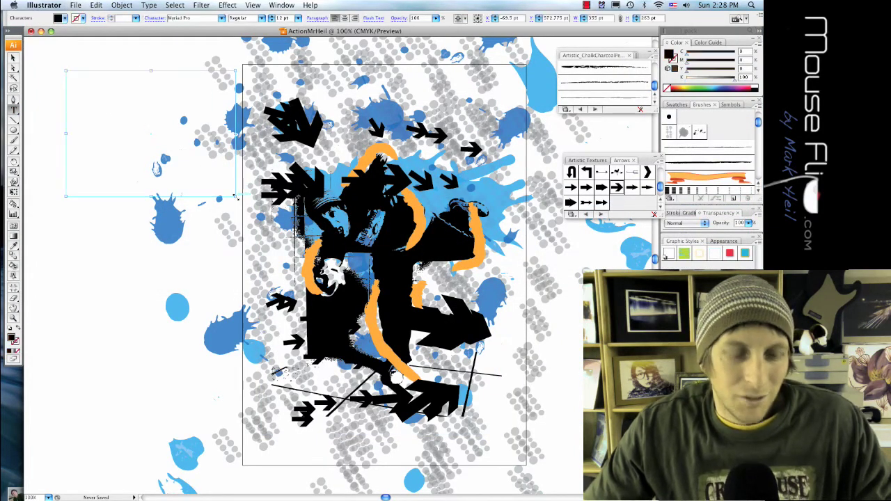
key("super+v")
Select all the pasted text and set its fill to the 10% black light-gray swatch.
key("super+a")
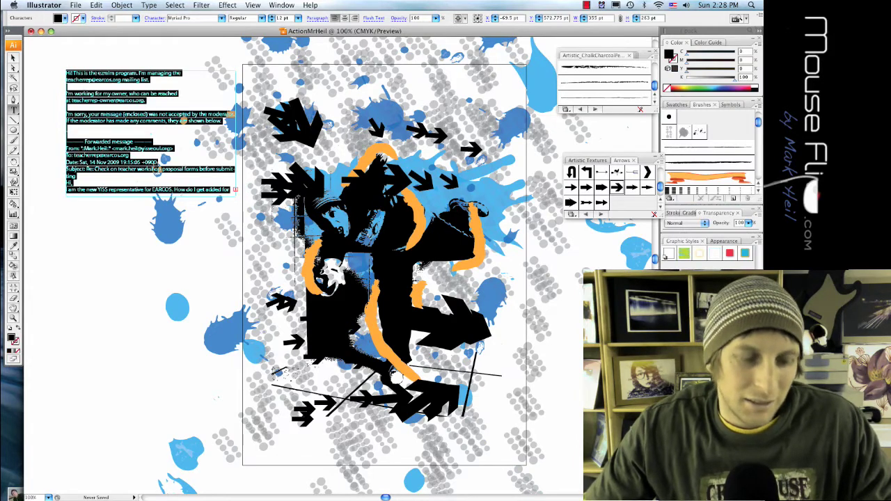
left_click(65, 18)
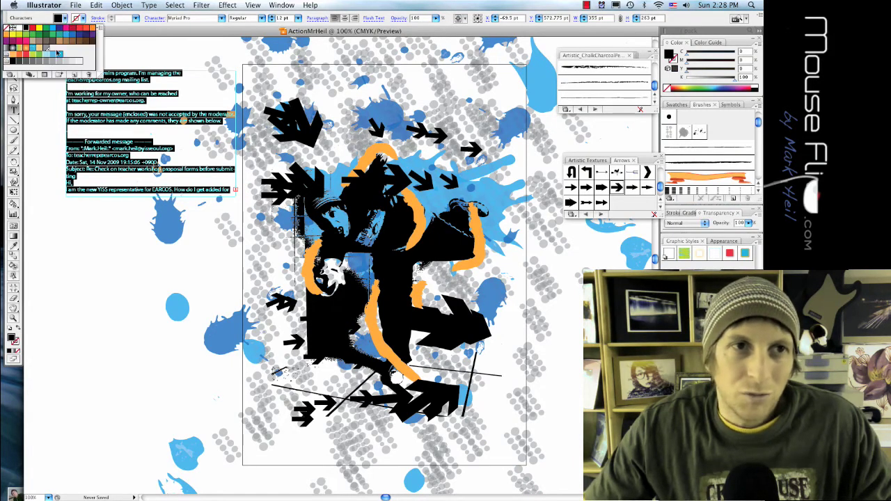
left_click(71, 62)
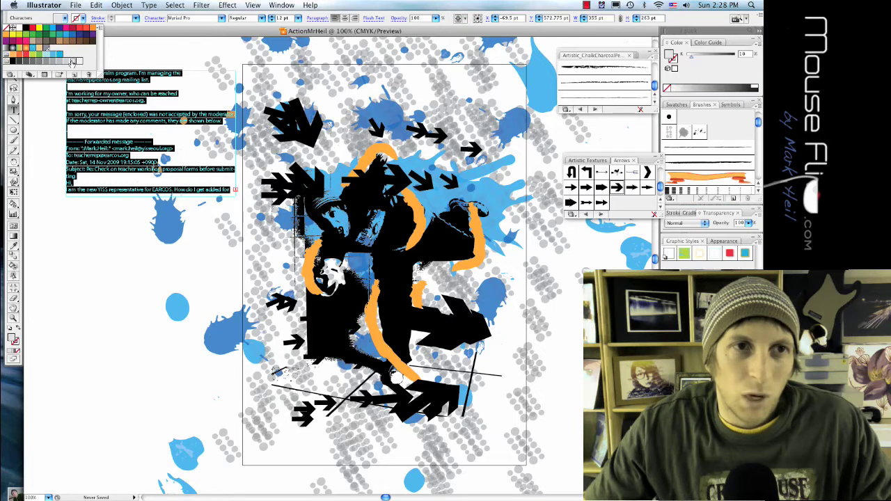
left_click(134, 33)
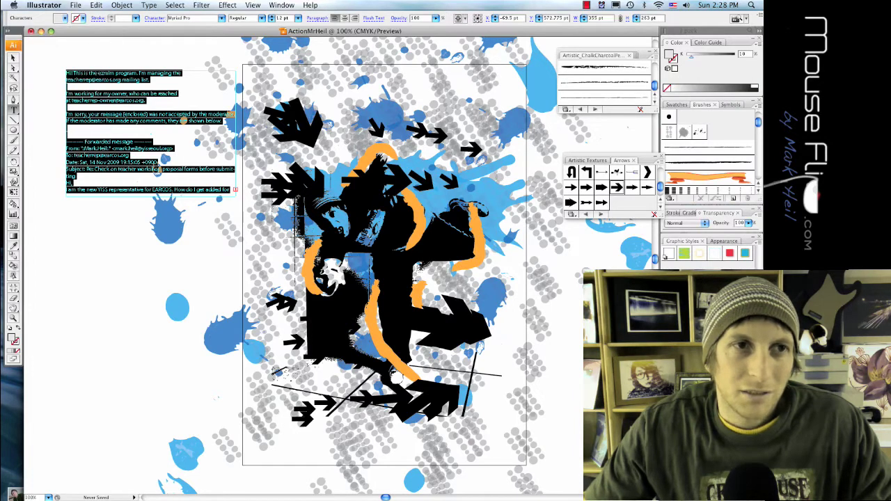
Set the pasted text's font to Antipasto and move the text area onto the upper-left part of the artboard.
left_click(151, 6)
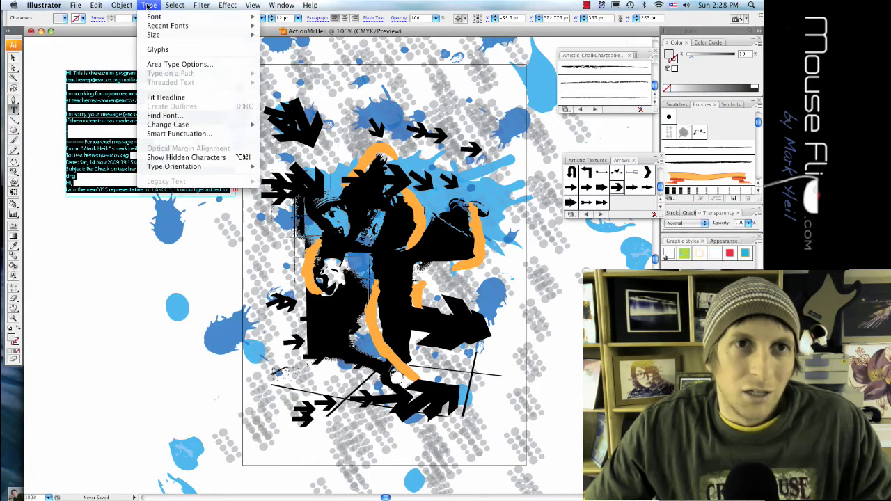
mouse_move(161, 17)
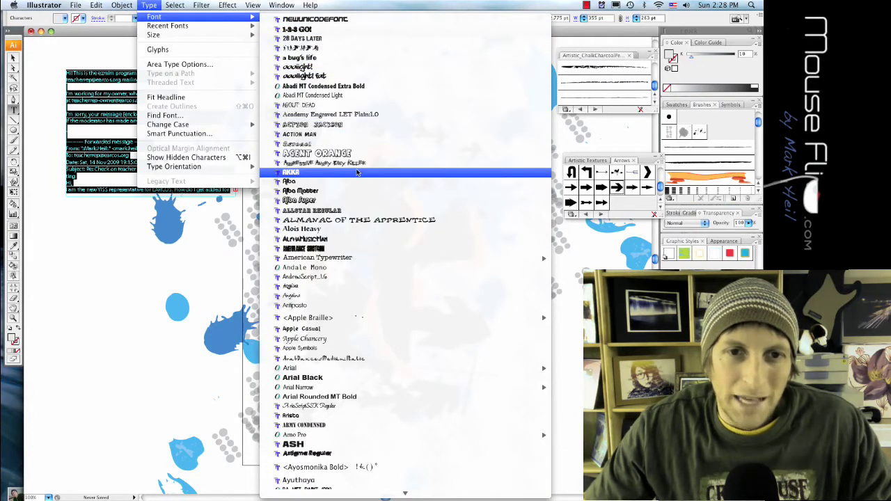
left_click(358, 305)
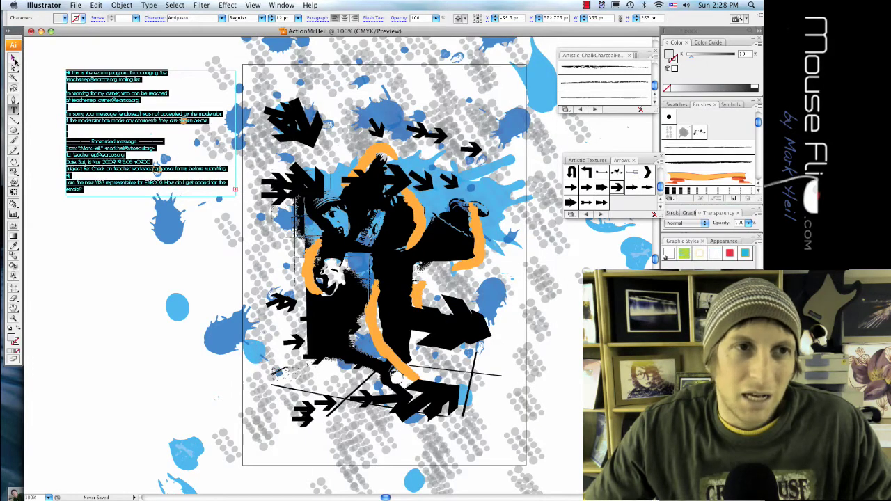
left_click(15, 61)
left_click_drag(72, 119, 261, 126)
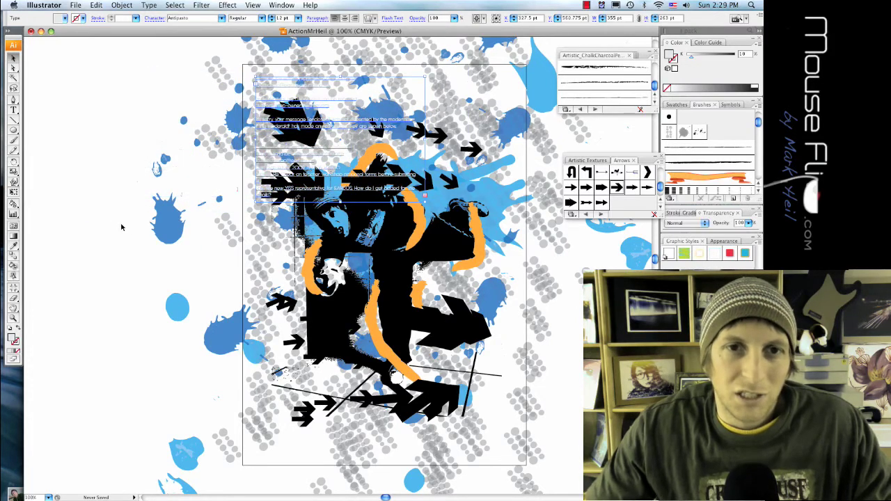
Fill the text with the pale blue swatch (C=30, M=0, Y=10, K=0) and set its size to 8 pt.
left_click(285, 106)
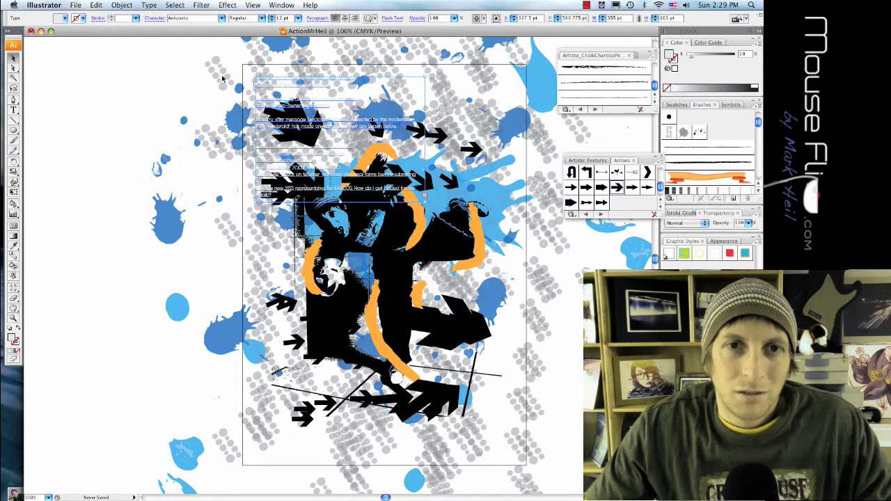
left_click(75, 18)
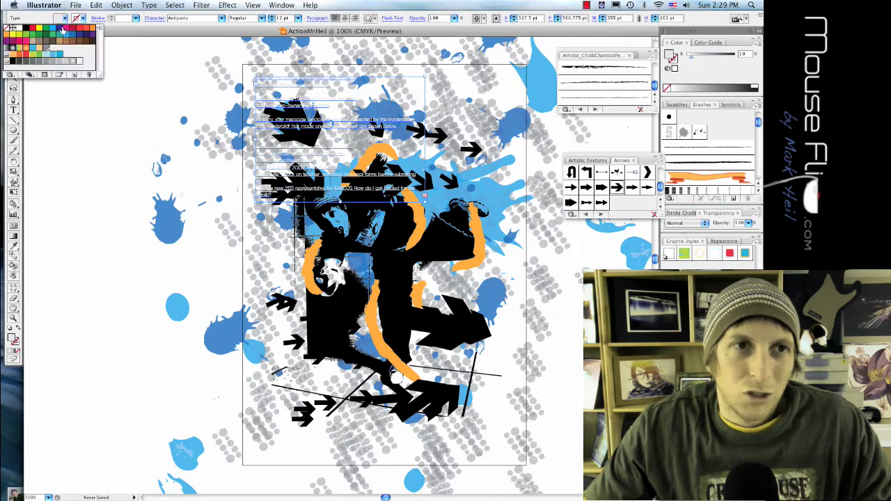
left_click(47, 55)
left_click(185, 169)
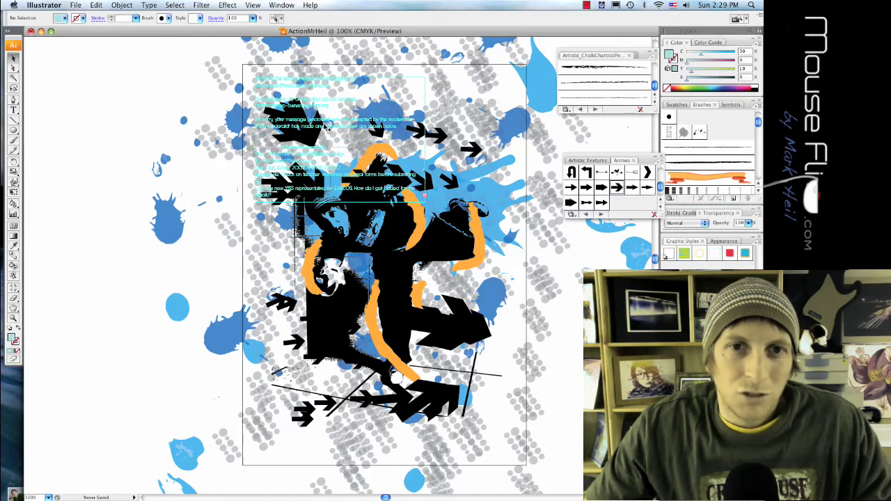
left_click(325, 125)
left_click(290, 80)
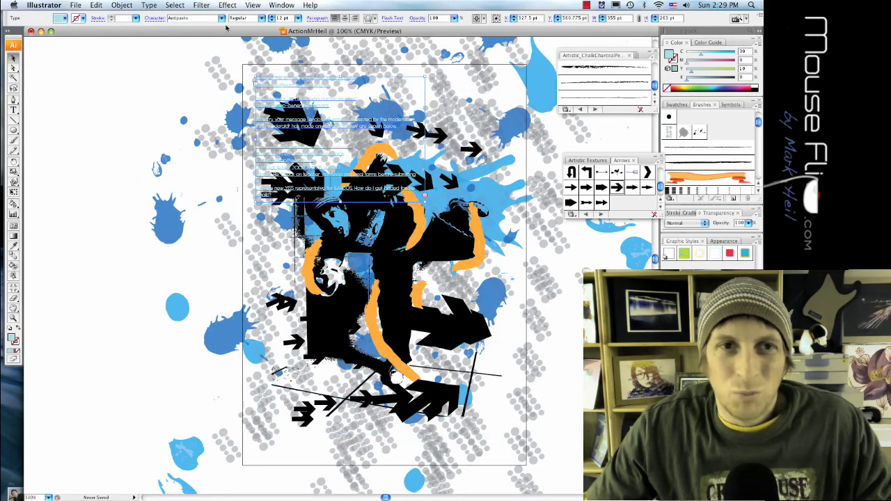
left_click(298, 19)
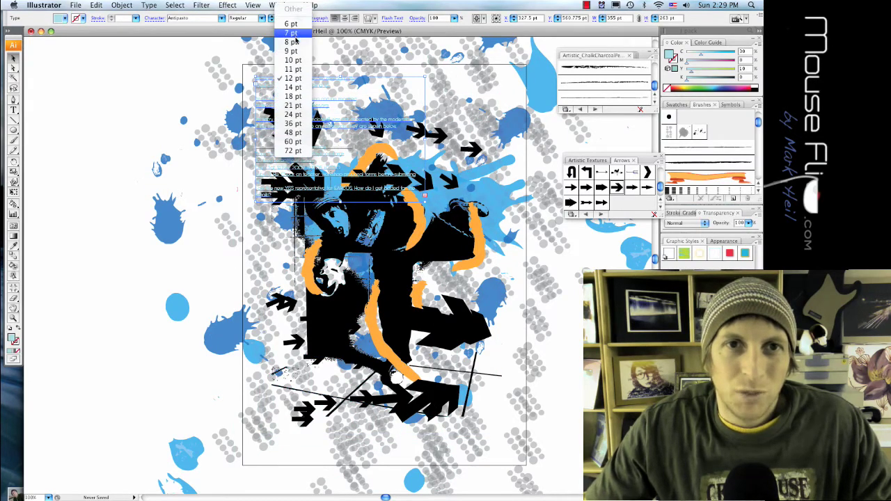
left_click(296, 43)
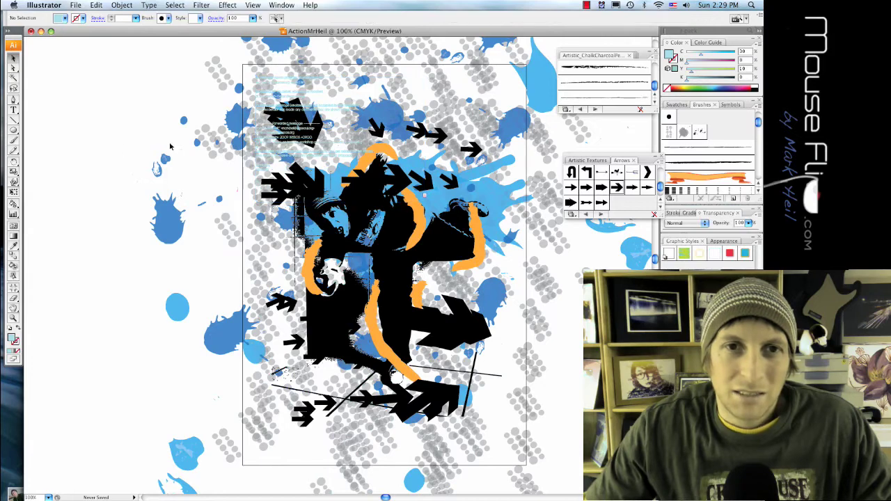
Duplicate the pale blue text area toward the artboard's upper-right area.
key("super+a")
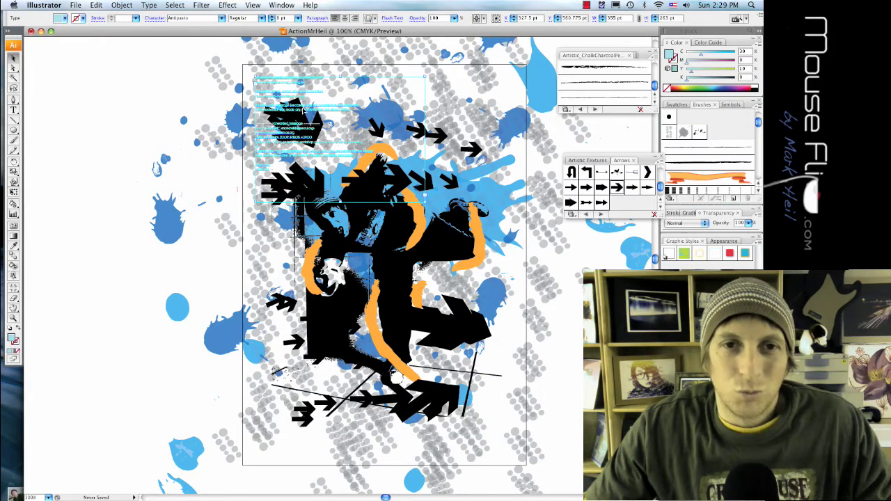
left_click_drag(303, 110, 442, 143)
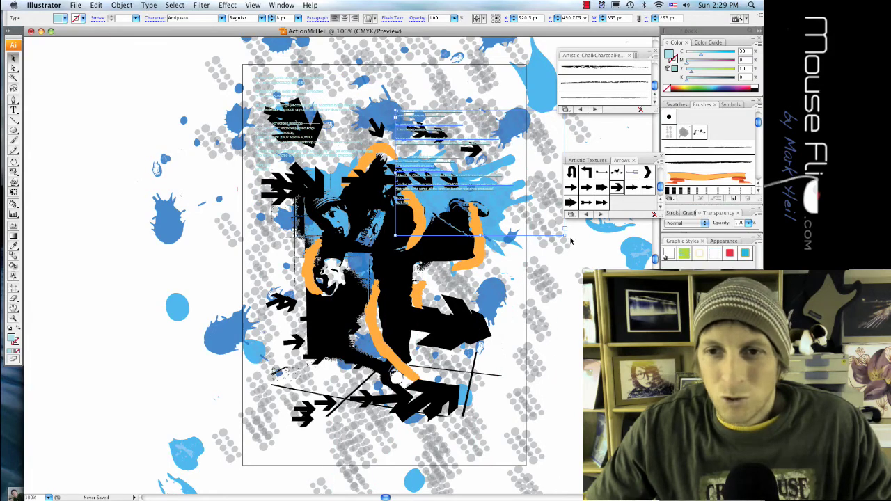
left_click_drag(570, 241, 535, 271)
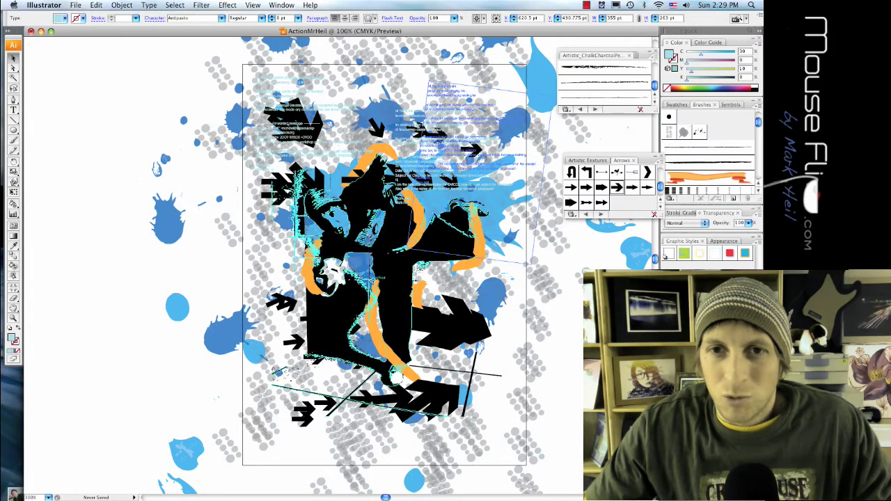
left_click_drag(371, 279, 378, 285)
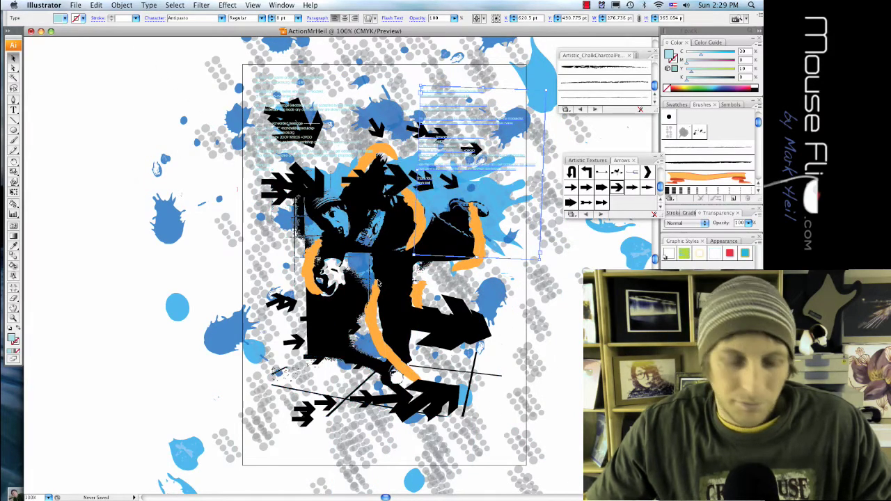
key("ctrl+z")
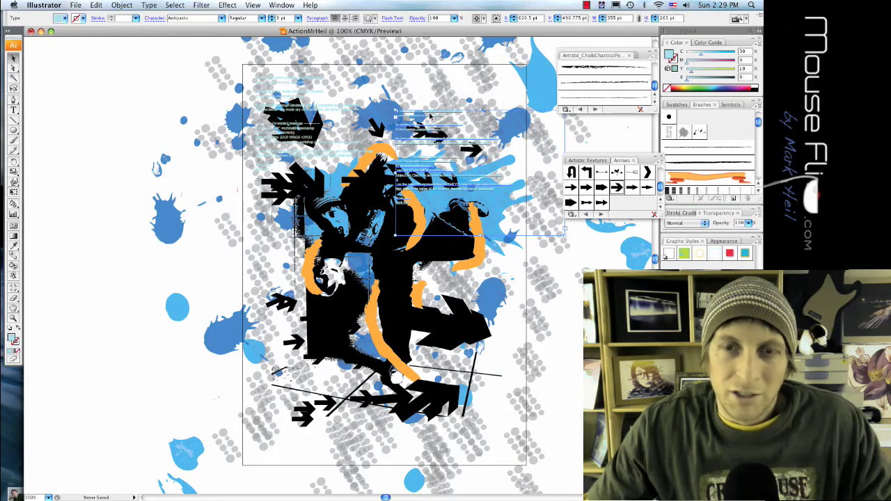
Convert the duplicated text to outlines, rotate it 90° to run vertically and place it in the artboard's upper-right corner.
key("ctrl+shift+o")
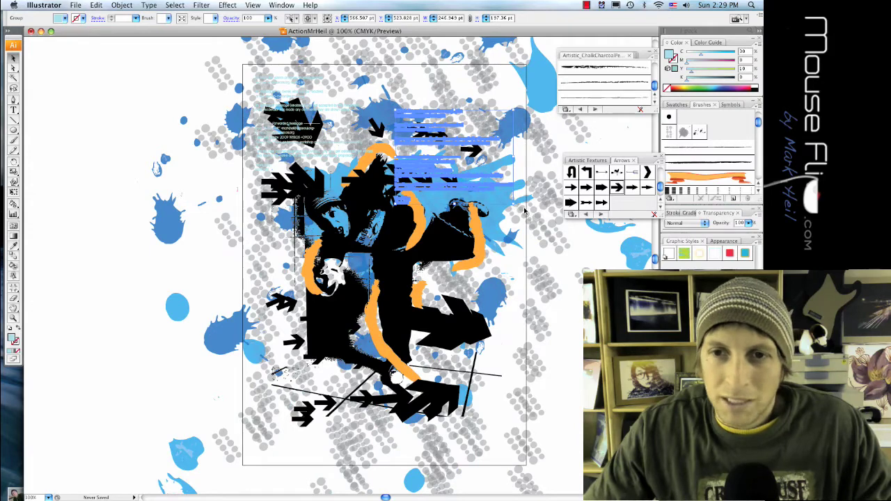
left_click_drag(516, 207, 400, 226)
left_click(489, 146)
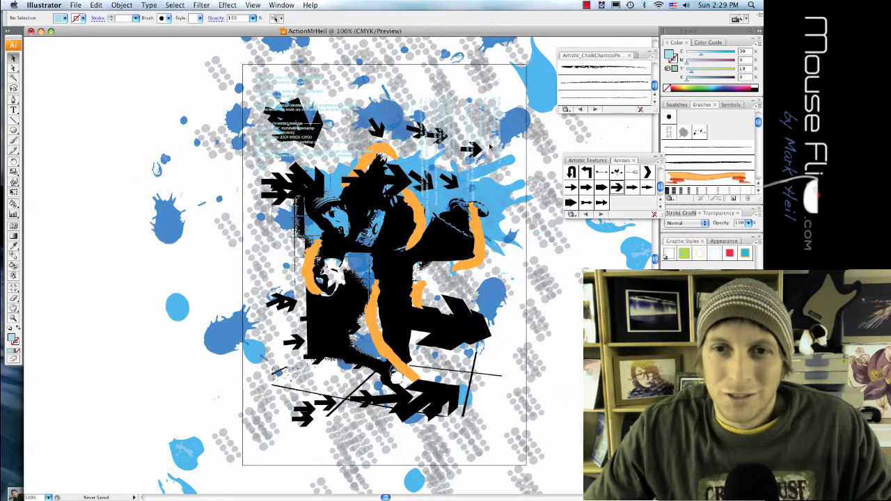
left_click(496, 125)
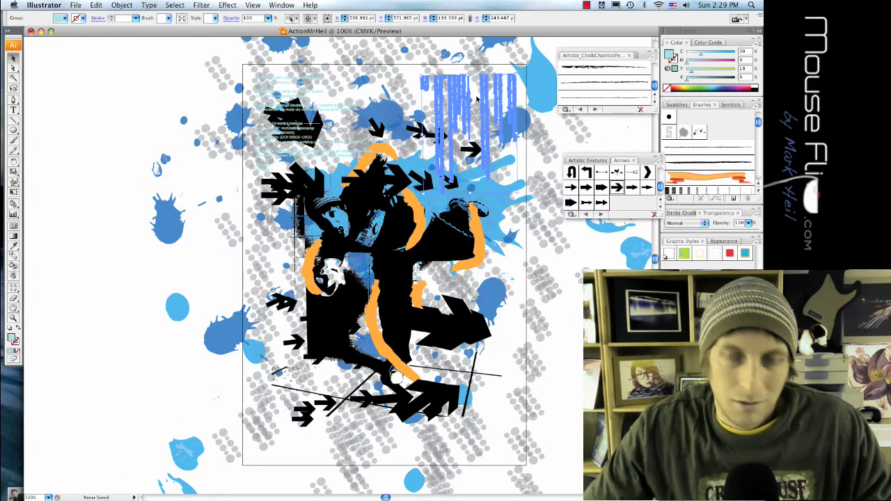
Duplicate the vertical outlined text toward the artboard's lower right, rotate the copy to a slant and place it over the large black arrow.
left_click_drag(485, 100, 474, 347)
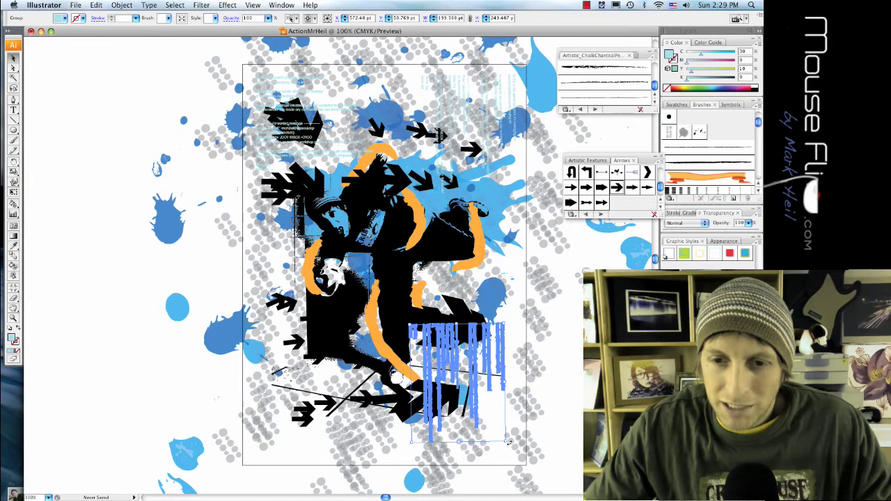
left_click_drag(509, 441, 456, 456)
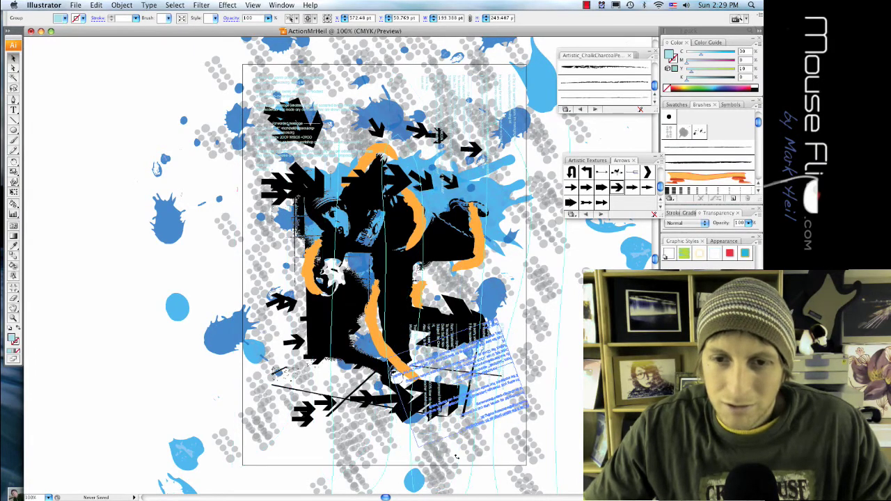
left_click_drag(492, 370, 484, 318)
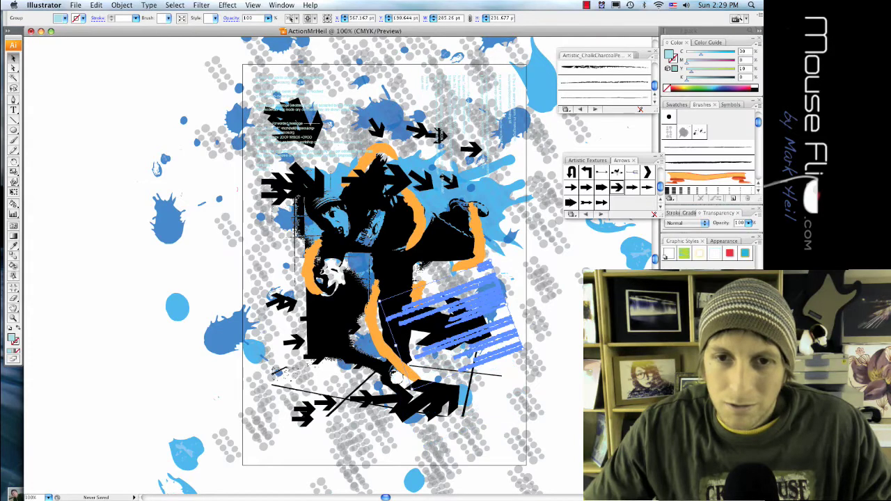
Duplicate the slanted text to the artboard's lower left and delete the extra arrow symbol set copied along with it.
left_click(503, 352)
left_click(492, 309)
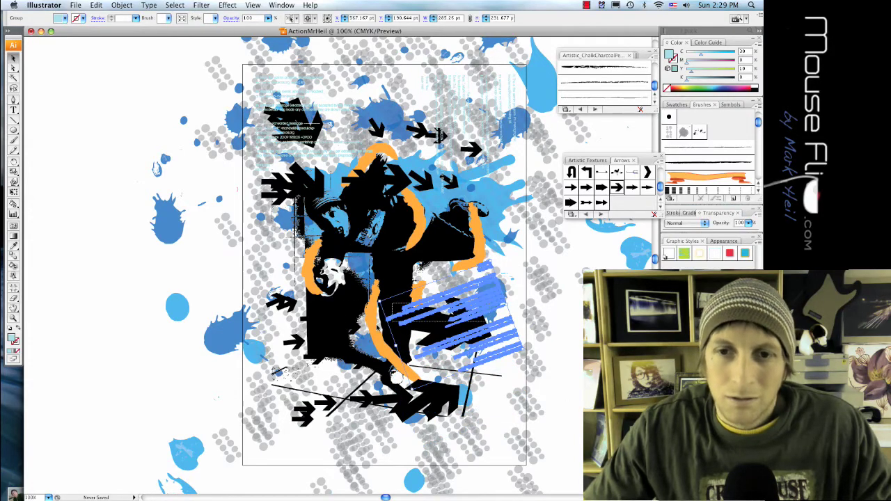
left_click_drag(379, 327, 284, 355)
left_click_drag(483, 309, 321, 365)
left_click(575, 439)
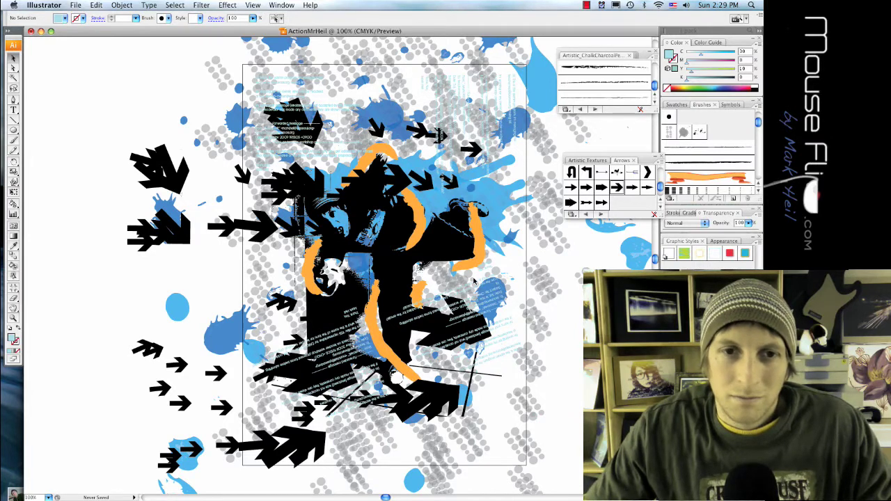
left_click(174, 176)
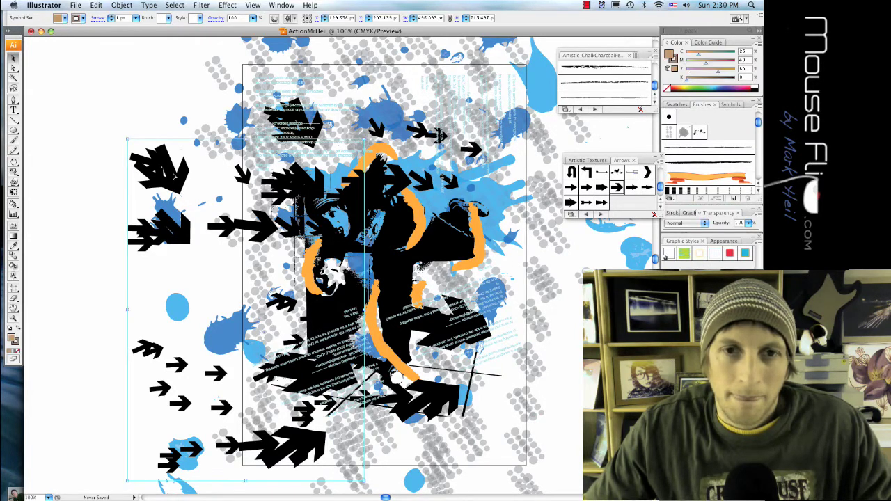
key("Delete")
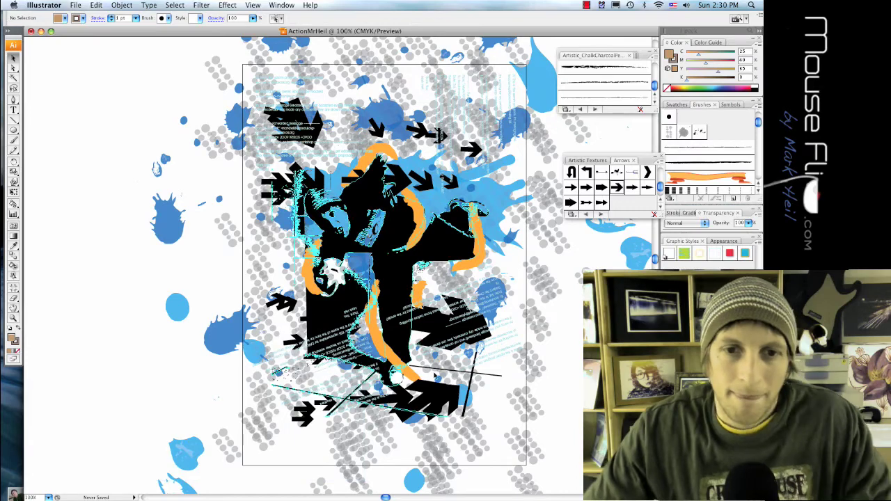
Fill the slanted text at the artboard's lower left with the 40% black gray swatch.
left_click(341, 340)
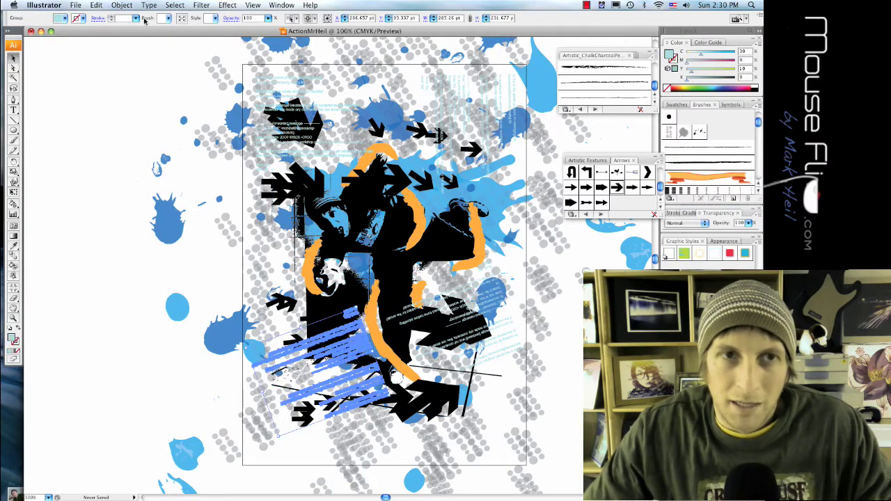
left_click(62, 19)
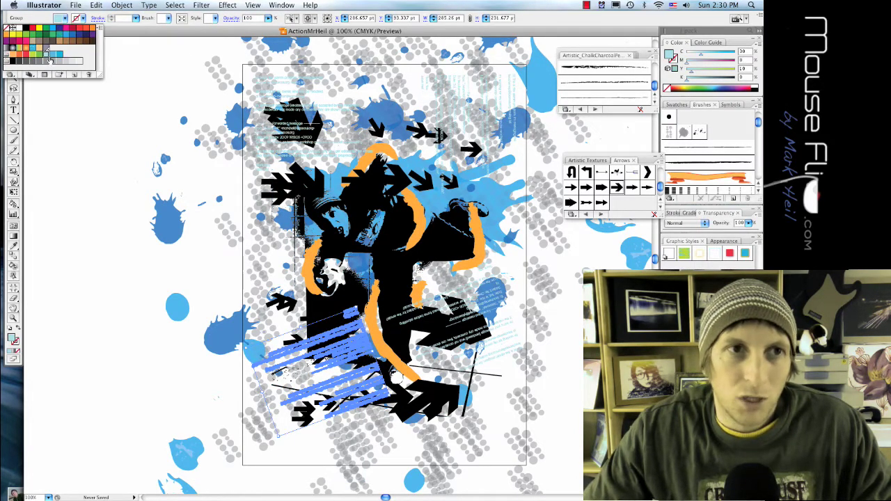
left_click(51, 62)
left_click(129, 165)
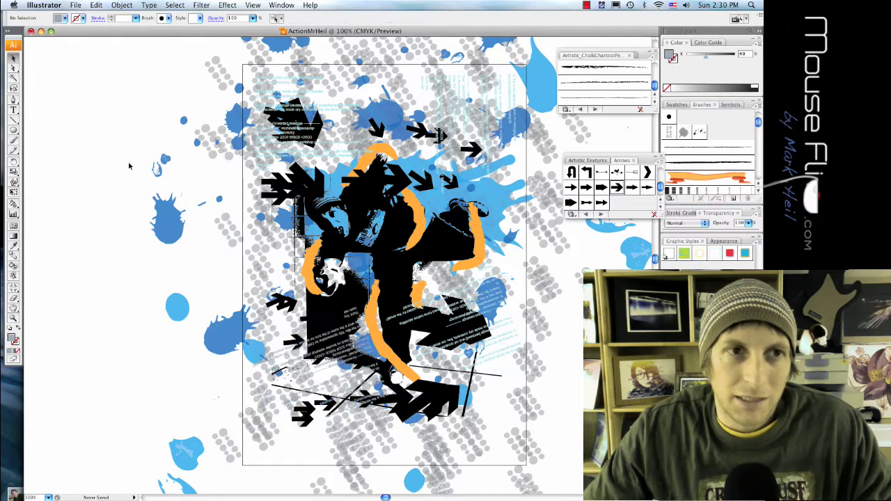
Fill the slanted text at the artboard's lower right with the yellow-green swatch (C=20, M=0, Y=100, K=0).
left_click(289, 124)
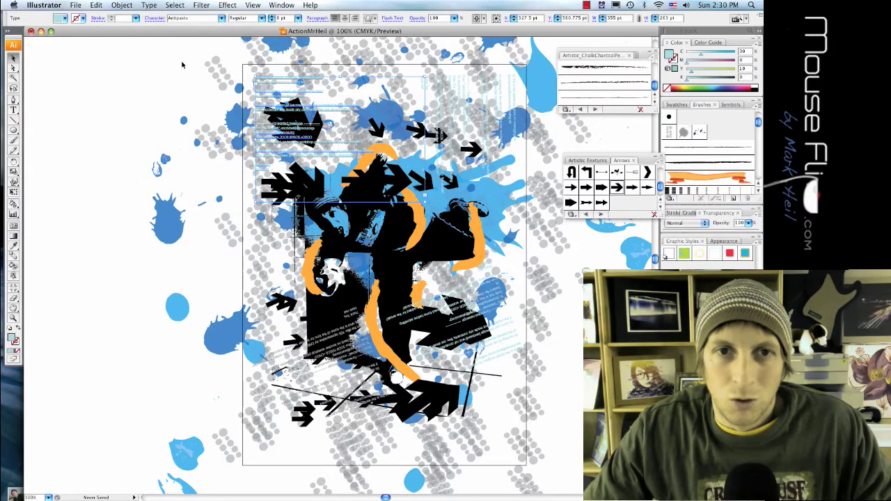
key("ctrl+z")
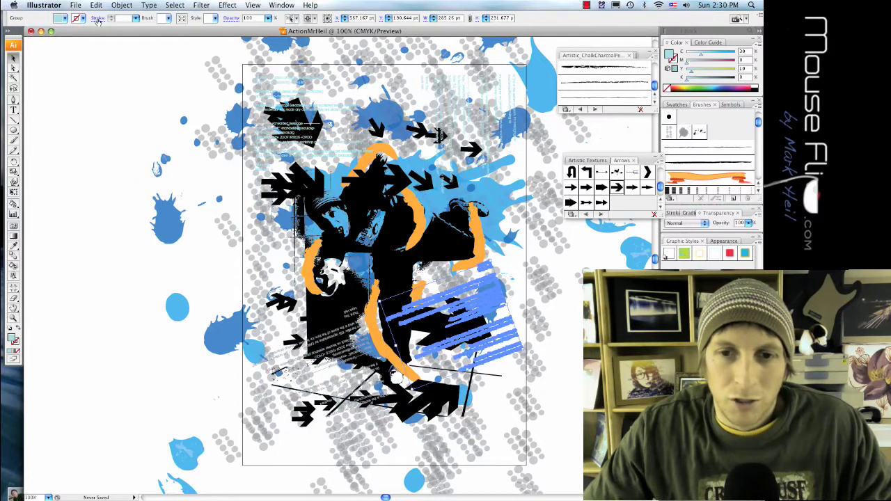
left_click(66, 18)
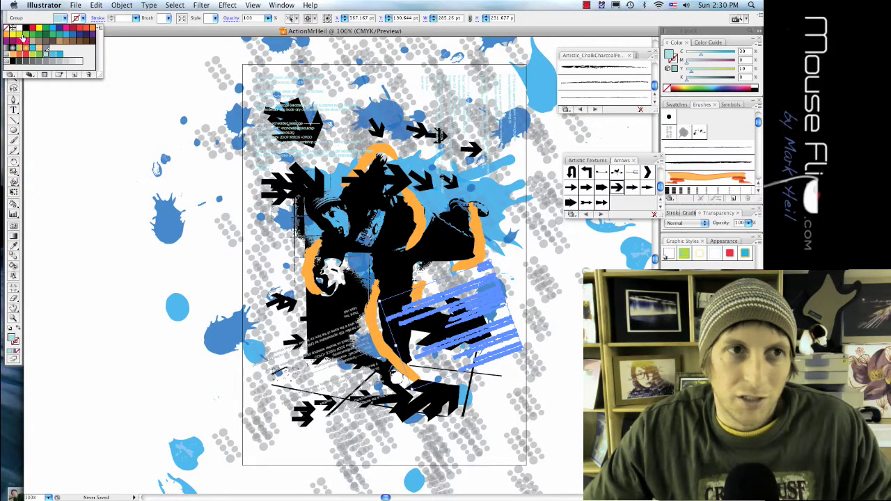
left_click(95, 187)
left_click_drag(97, 185, 248, 306)
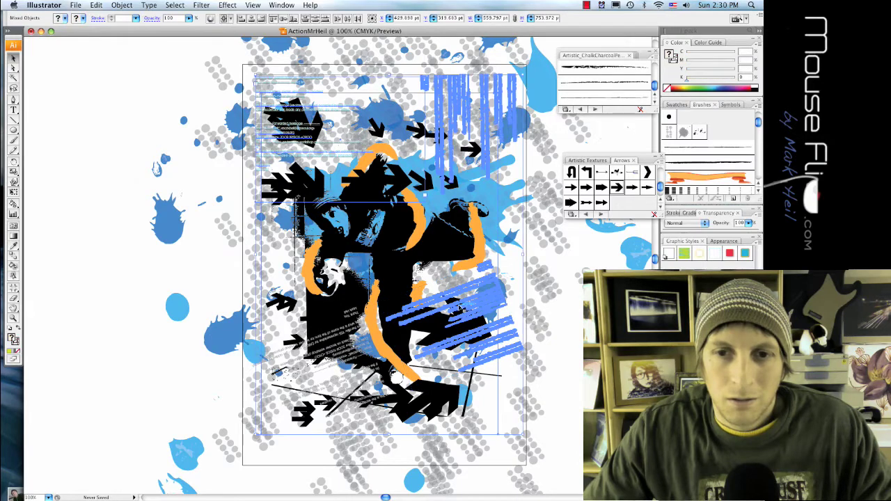
left_click(567, 327)
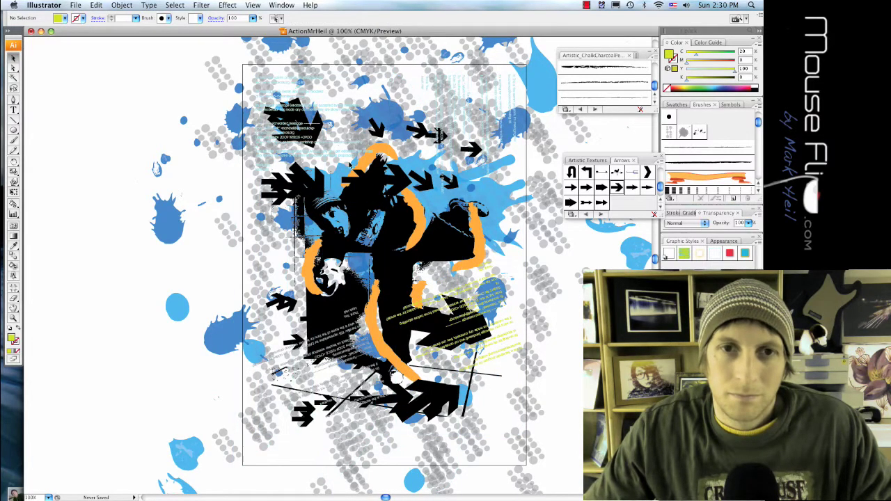
Fill the vertical outlined text at the artboard's upper right with the yellow swatch (C=5, M=0, Y=90, K=0).
left_click(458, 94)
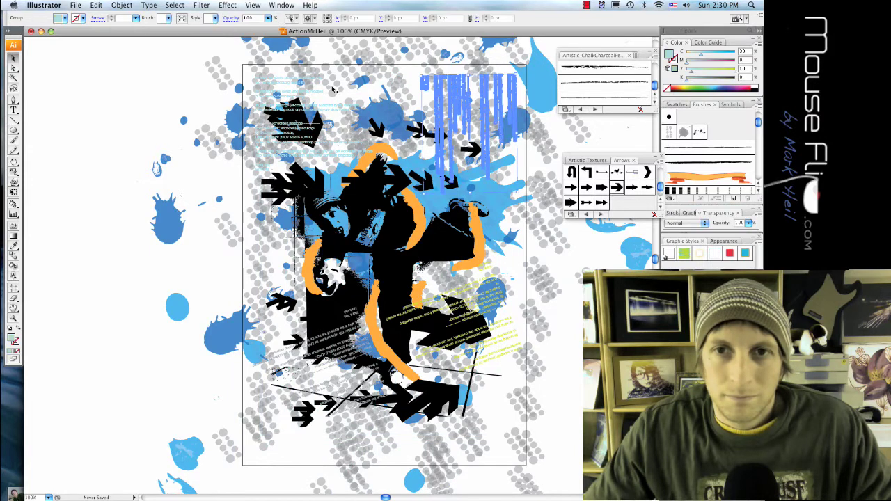
left_click(65, 18)
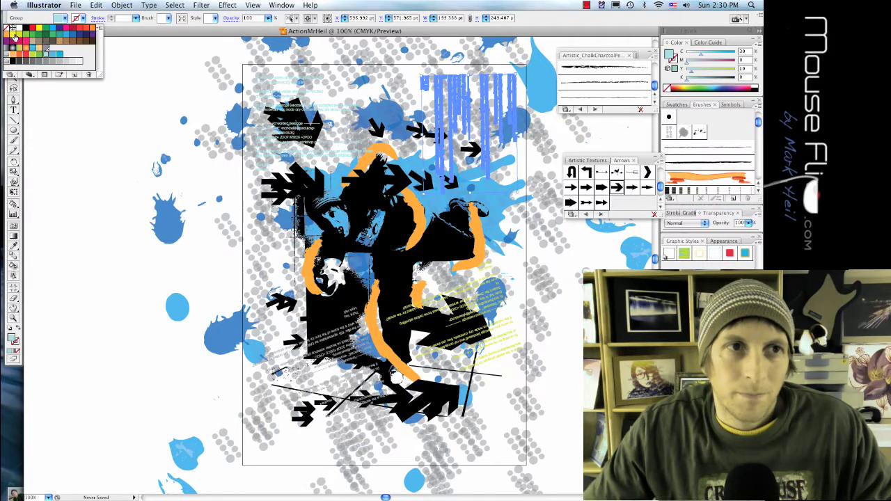
left_click(91, 192)
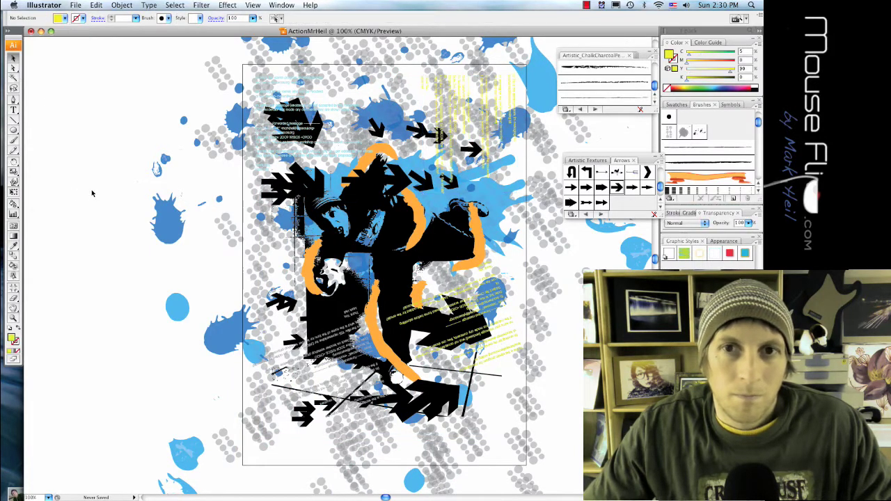
Recolor the slanted gray text at the artboard's lower left with the same yellow swatch as the vertical text.
left_click(321, 346)
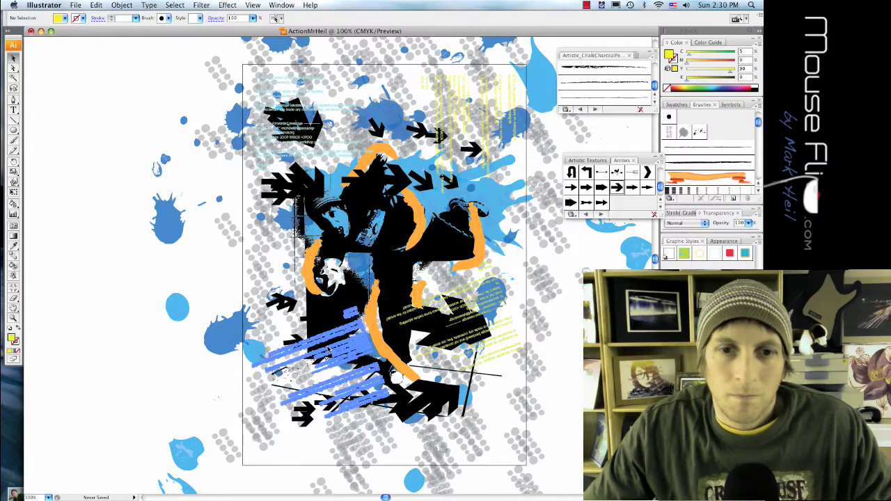
left_click(63, 19)
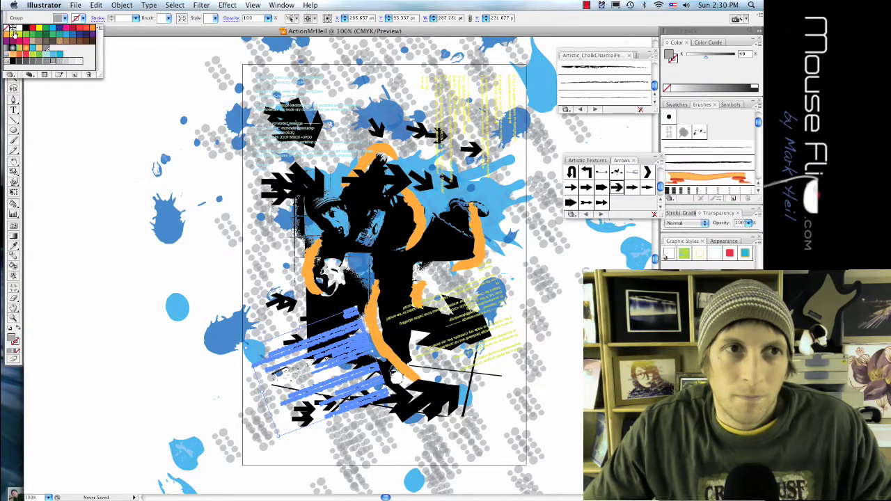
left_click(14, 33)
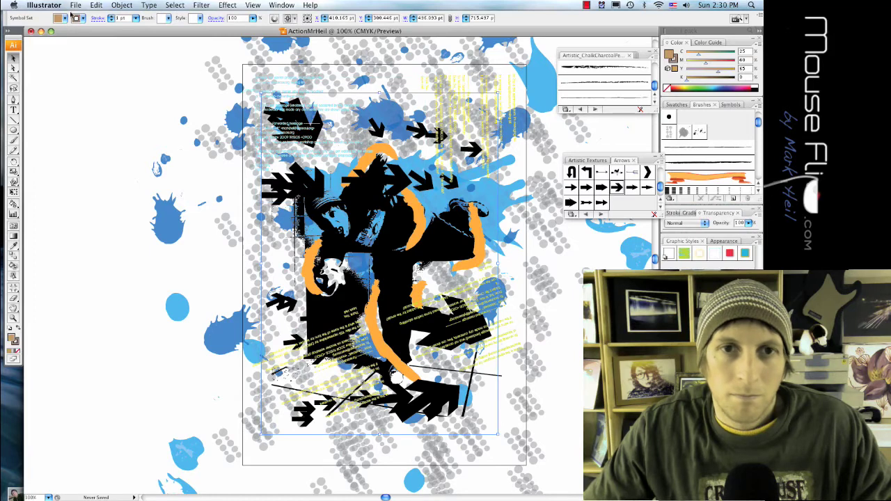
Convert the horizontal light blue text at the artboard's upper left to outlines and fill it with yellow (C=5, M=0, Y=90, K=0).
left_click(282, 92)
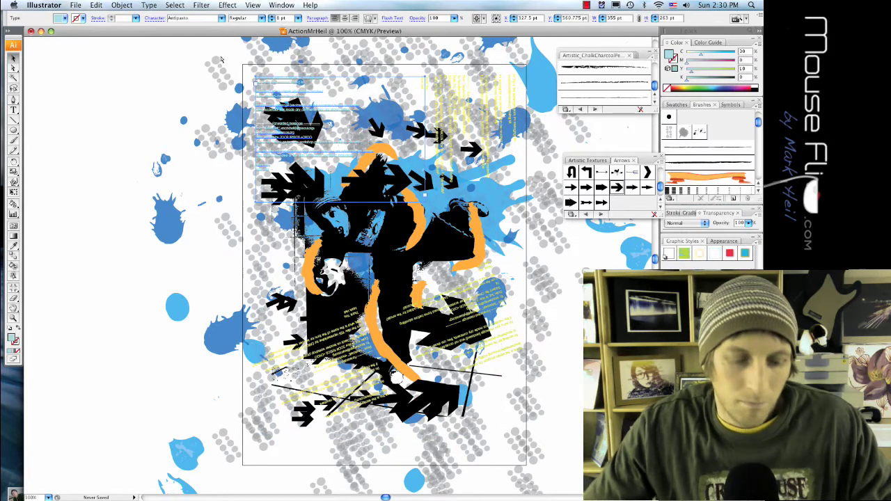
key("super+shift+o")
left_click(65, 19)
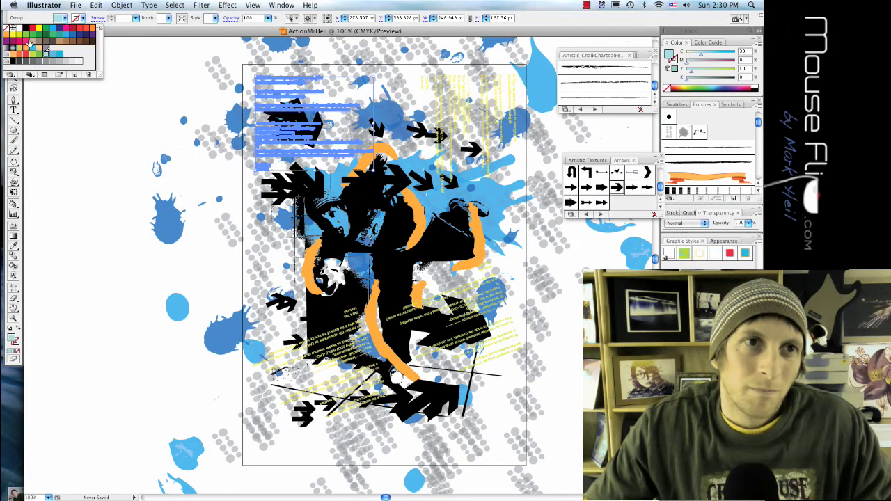
left_click(12, 33)
left_click(117, 200)
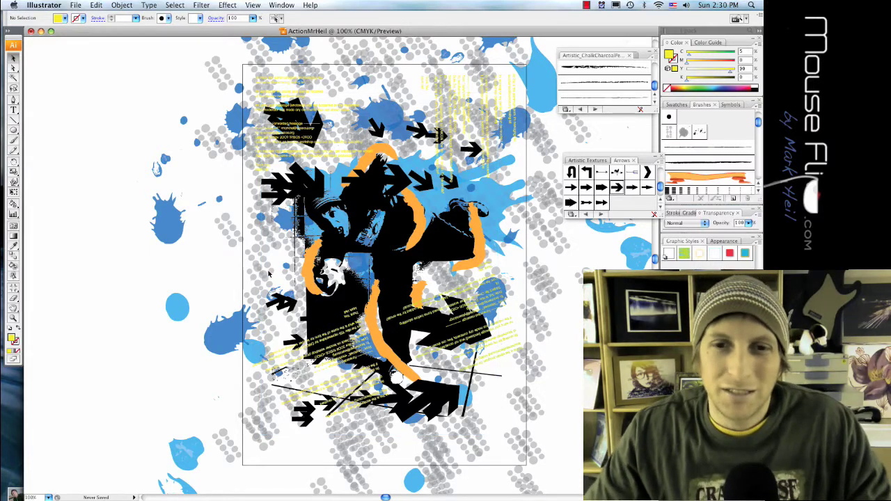
Send the horizontal yellow text at the artboard's upper left behind the large black arrow, and reselect it for further arranging.
left_click(279, 136)
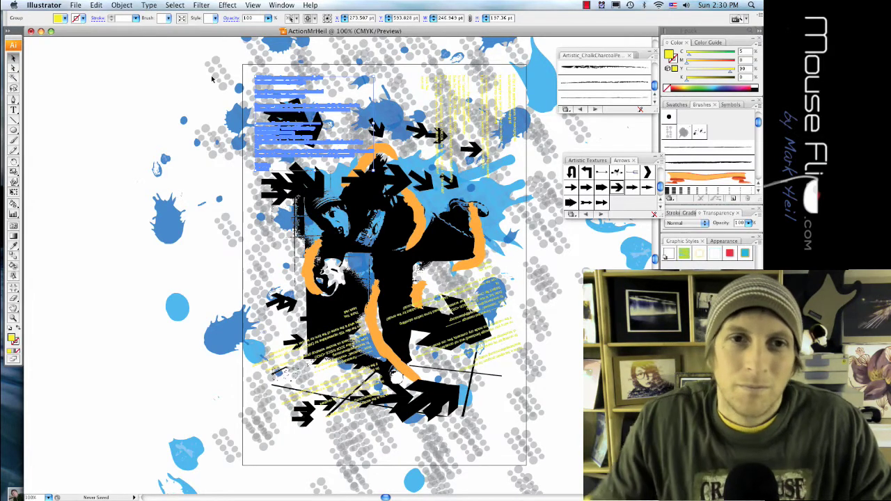
left_click(197, 113)
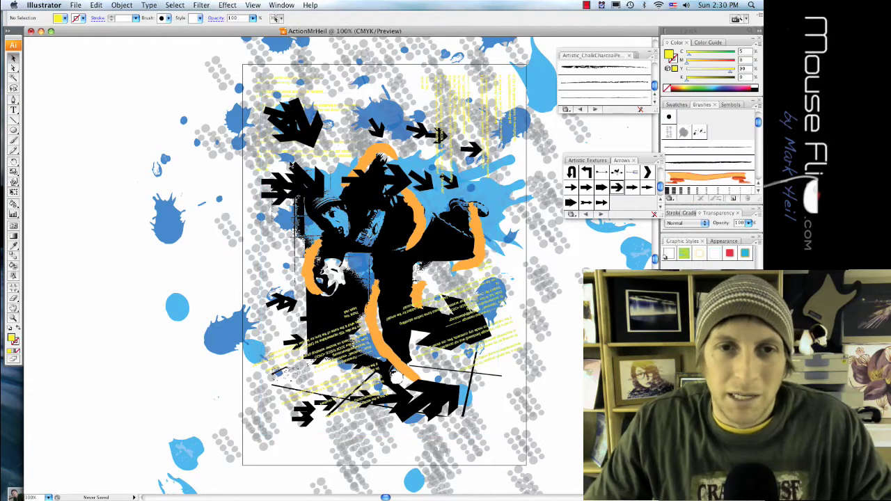
left_click(328, 106)
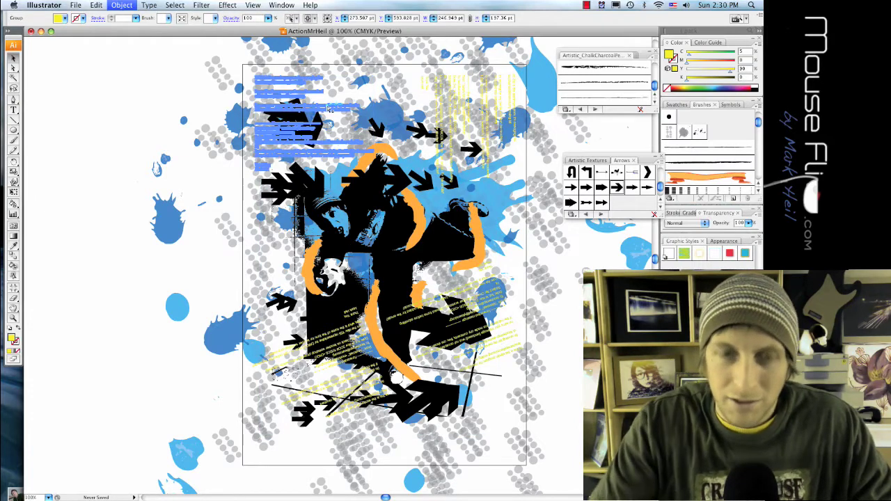